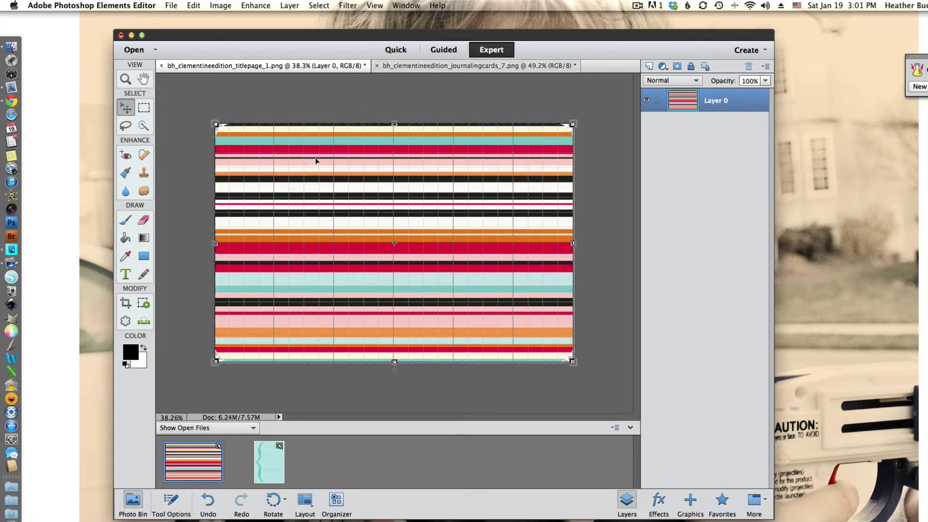
- Switch to the teal bh_clementineedition_journalingcards_7.png document
click(436, 67)
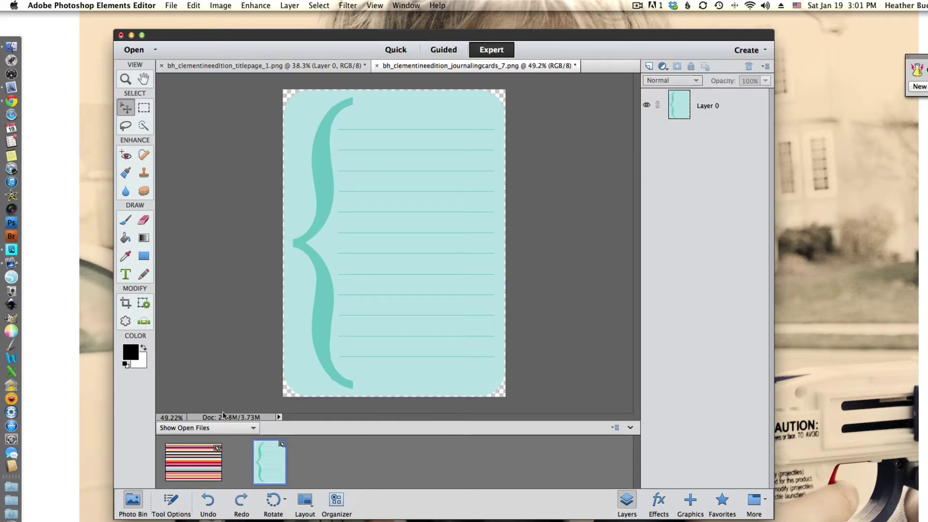
click(231, 6)
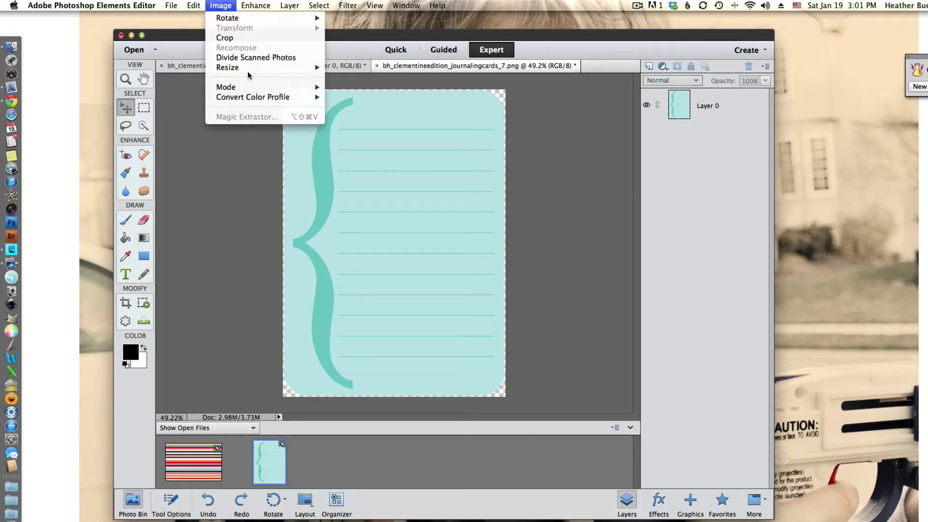
mouse_move(247, 70)
click(387, 69)
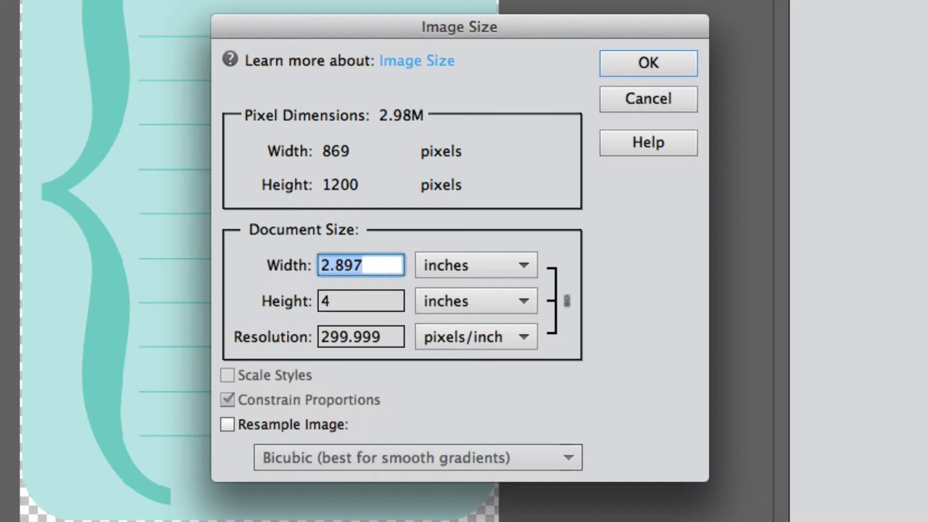
click(375, 337)
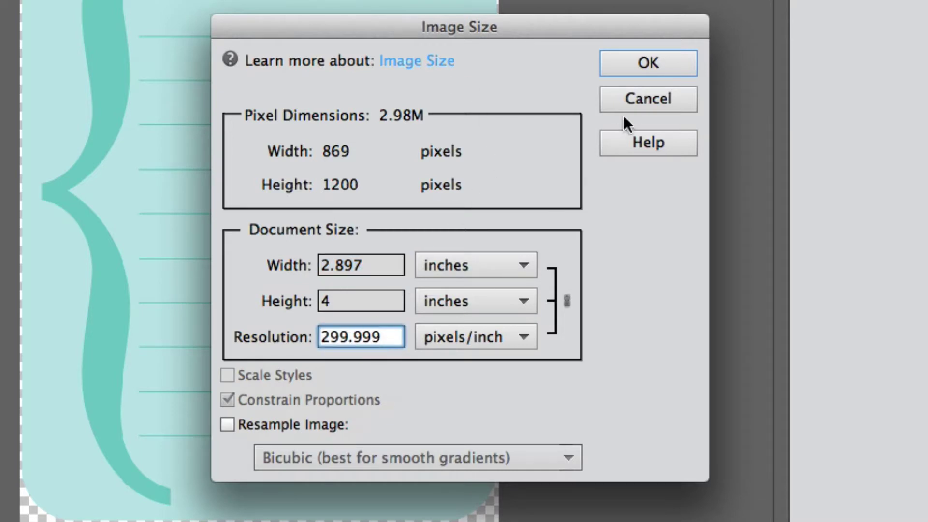
click(655, 63)
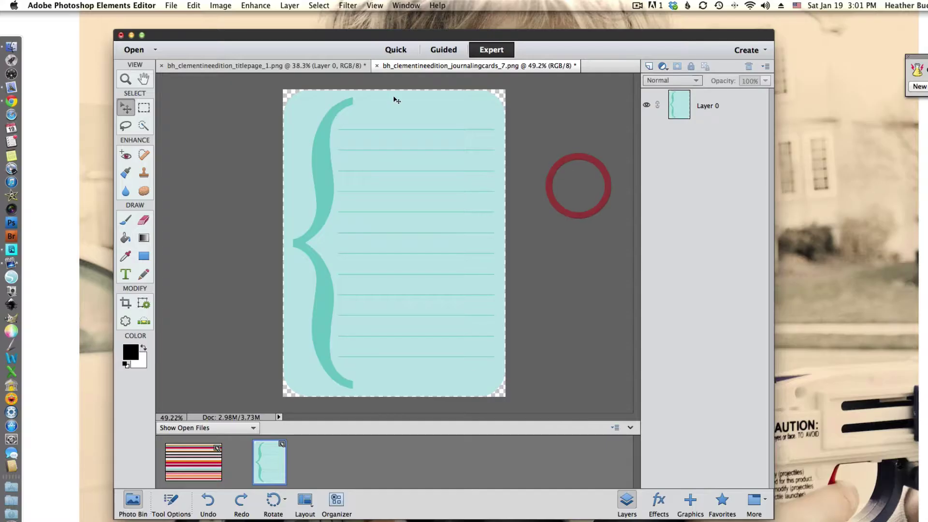
- Start a new blank file using the U.S. Paper preset with Letter size
click(172, 5)
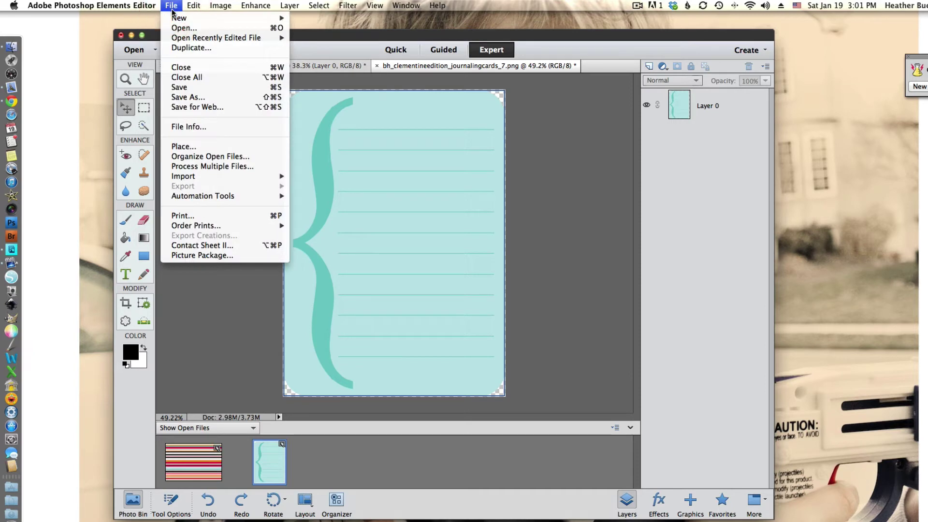
mouse_move(176, 18)
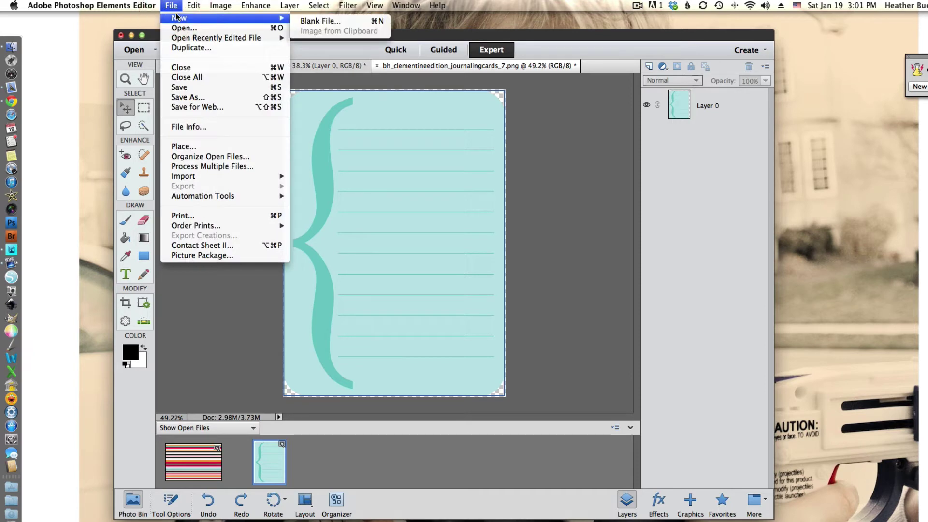
click(319, 22)
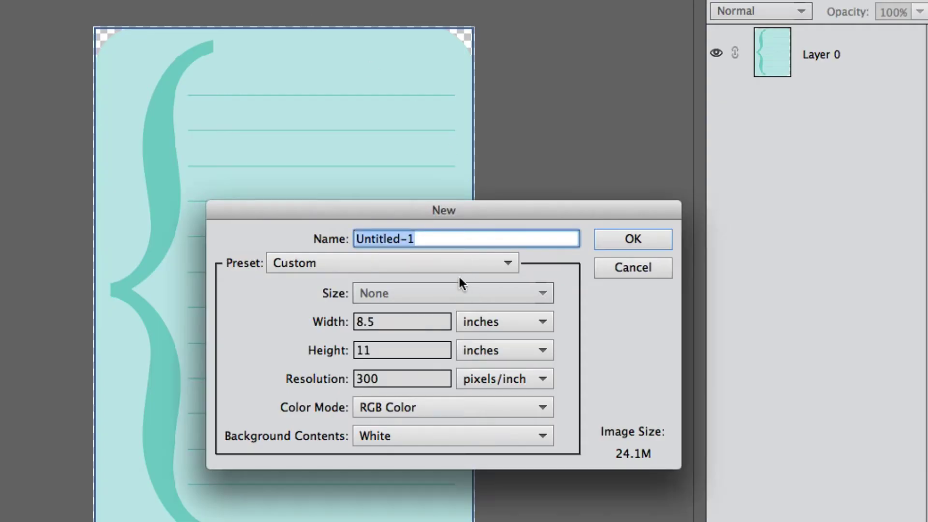
click(459, 270)
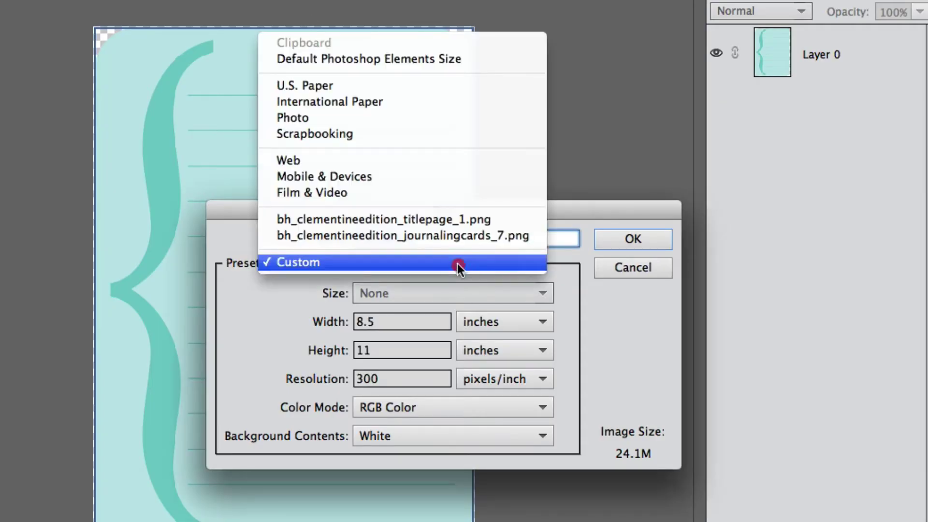
click(456, 87)
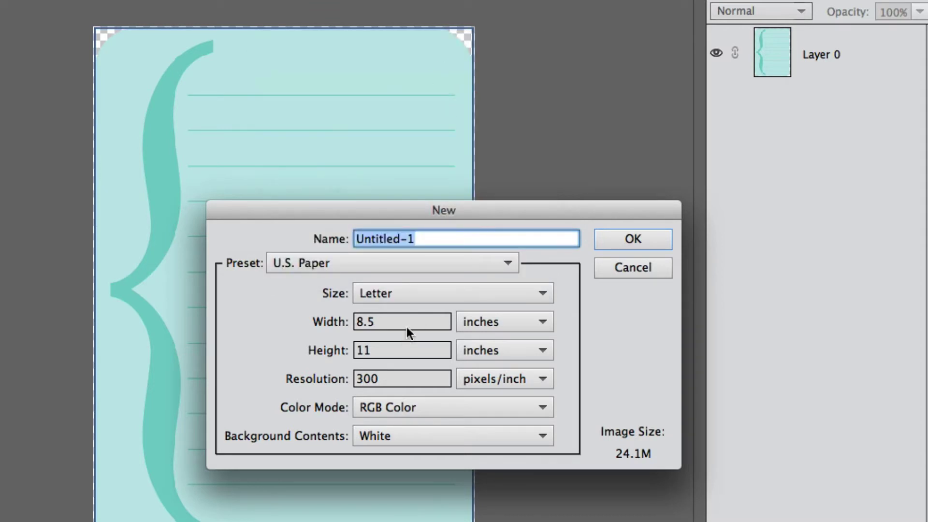
drag(406, 327, 276, 319)
click(385, 292)
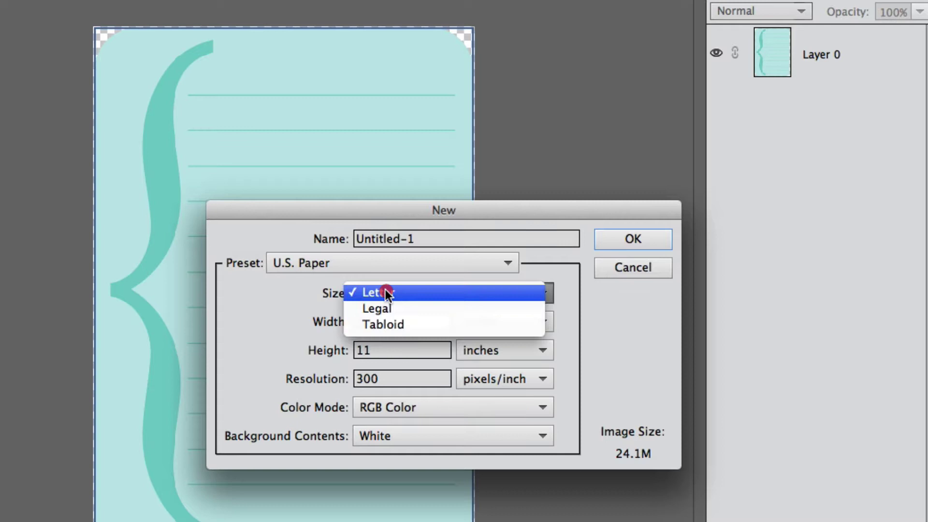
click(385, 289)
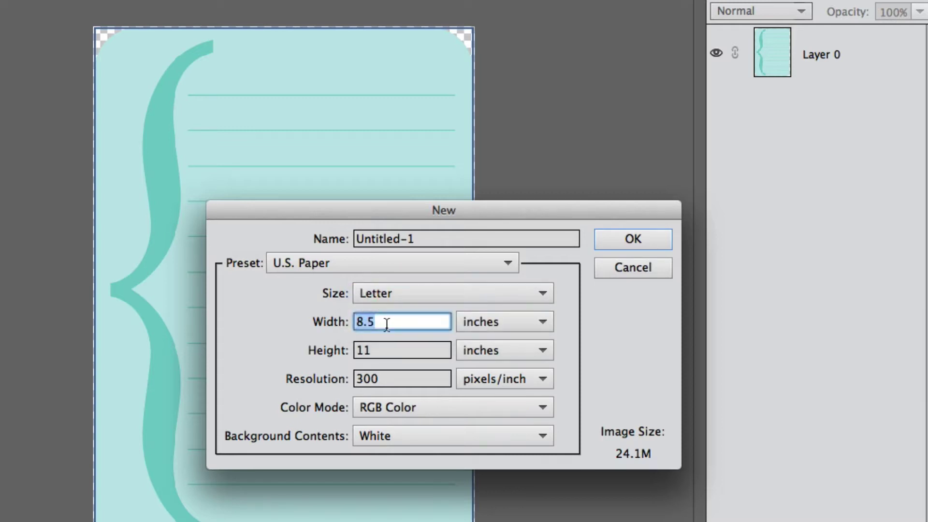
- Set width 11 and height 8.5 inches at 300 ppi and create the document
text(11)
key(Tab)
text(8.5)
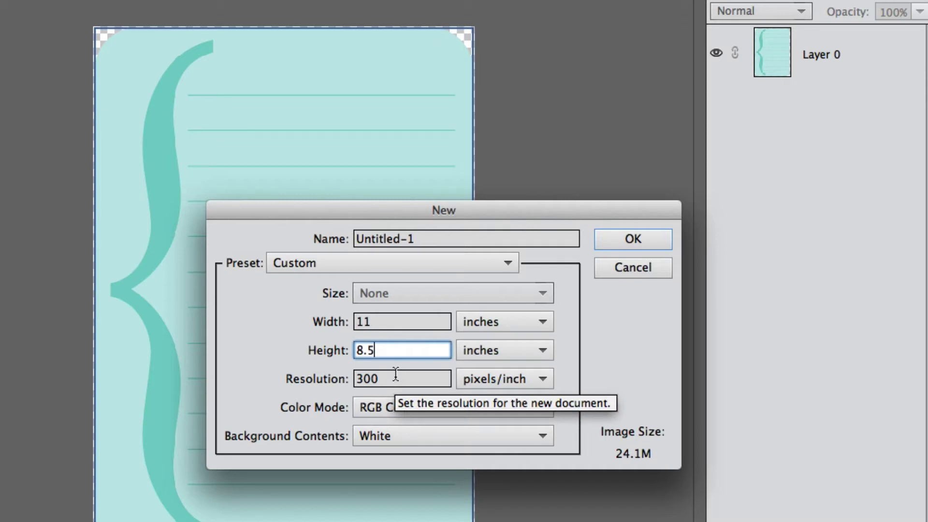
key(Tab)
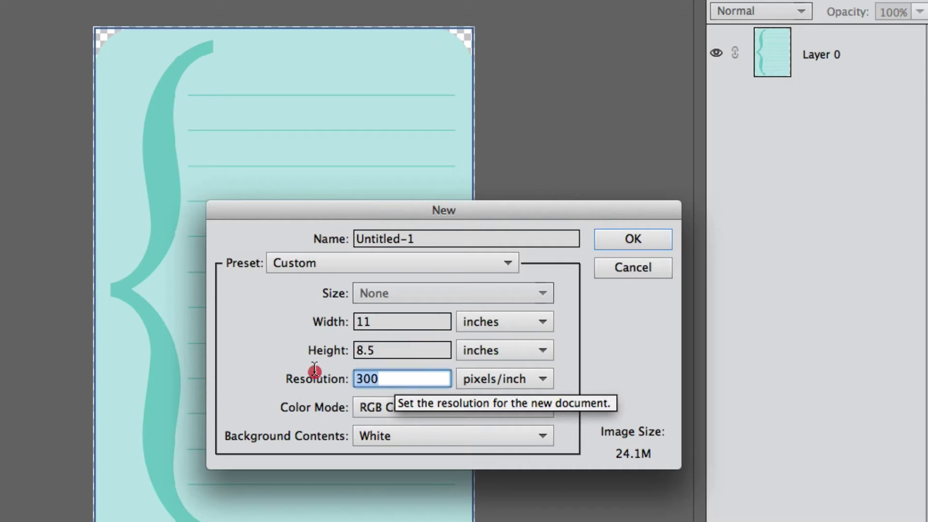
click(422, 376)
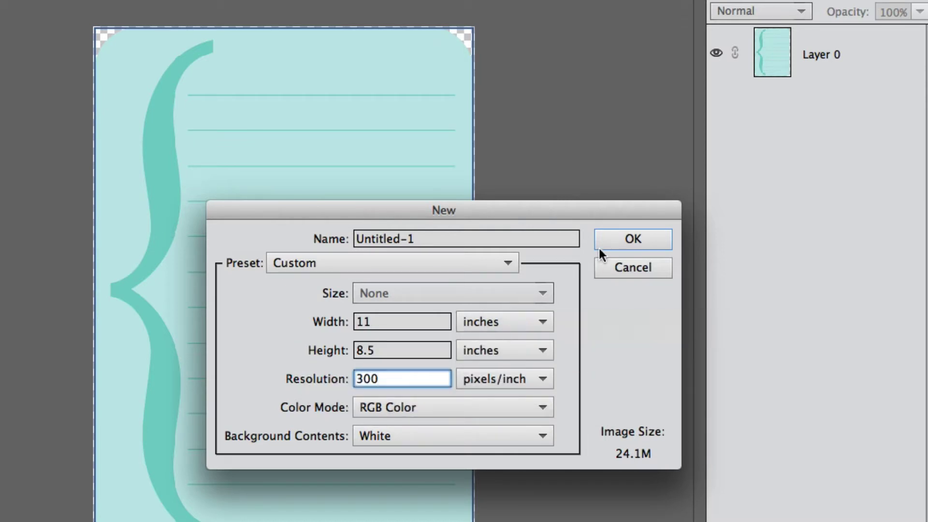
click(631, 238)
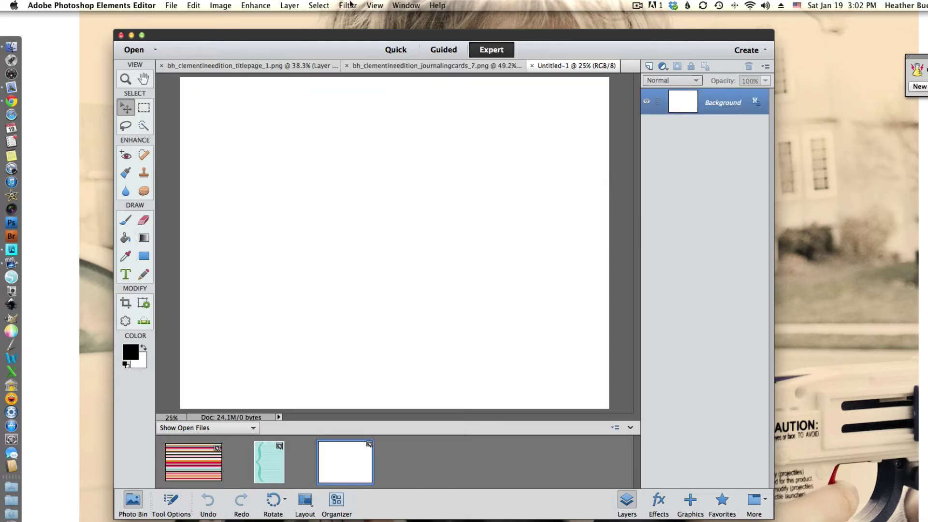
- Turn on the grid and place the journaling card at the sheet's top-left corner
click(374, 5)
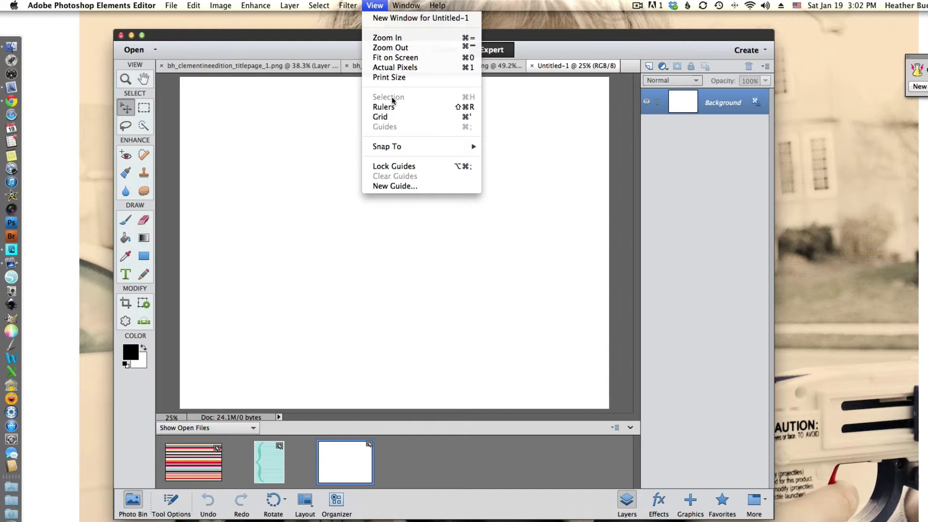
click(394, 117)
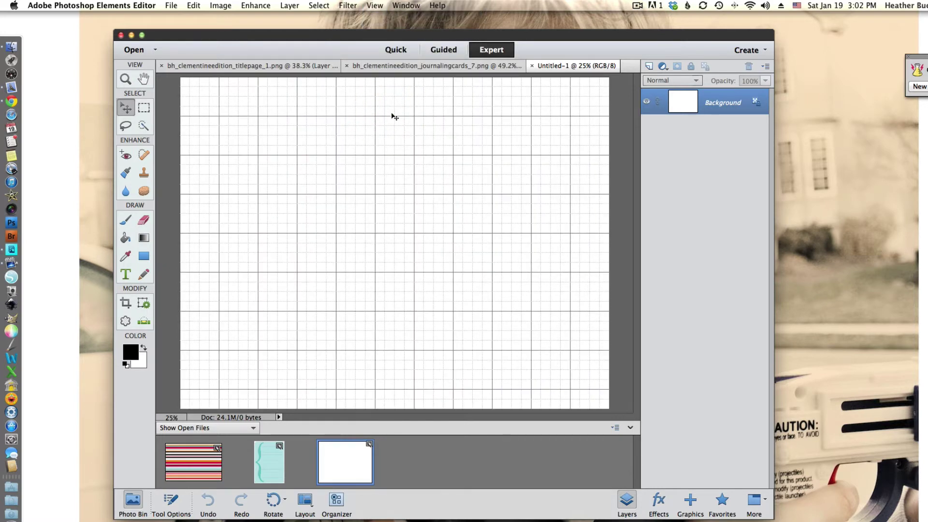
drag(277, 461, 224, 123)
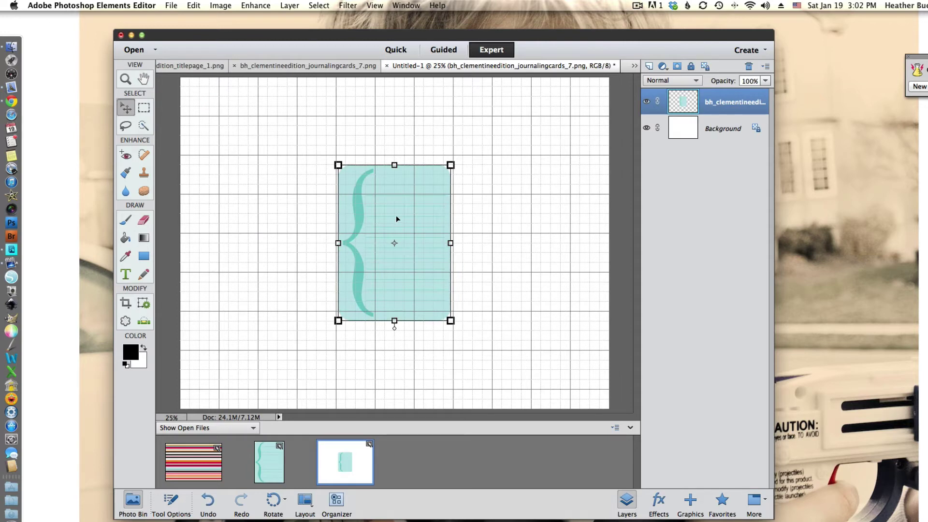
drag(396, 219, 247, 140)
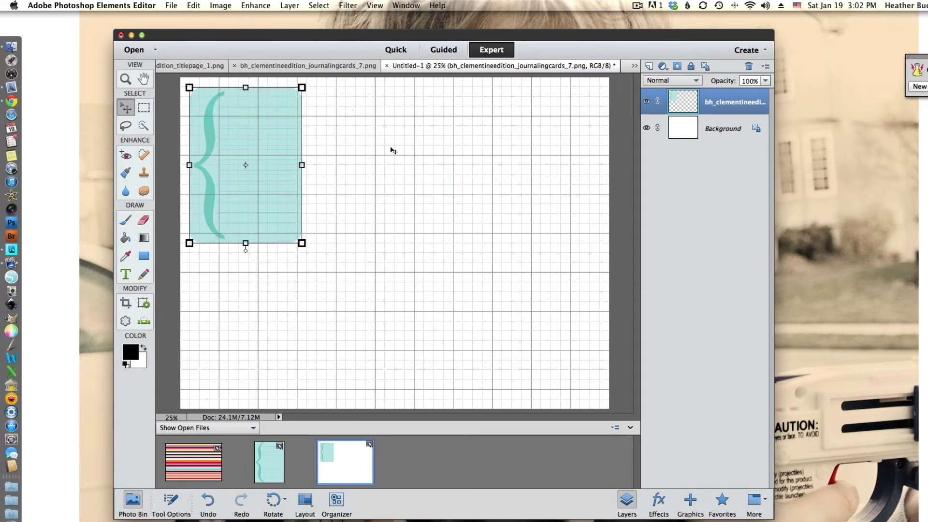
- Duplicate the card layer and move the copy directly below the first card
right_click(737, 105)
click(762, 129)
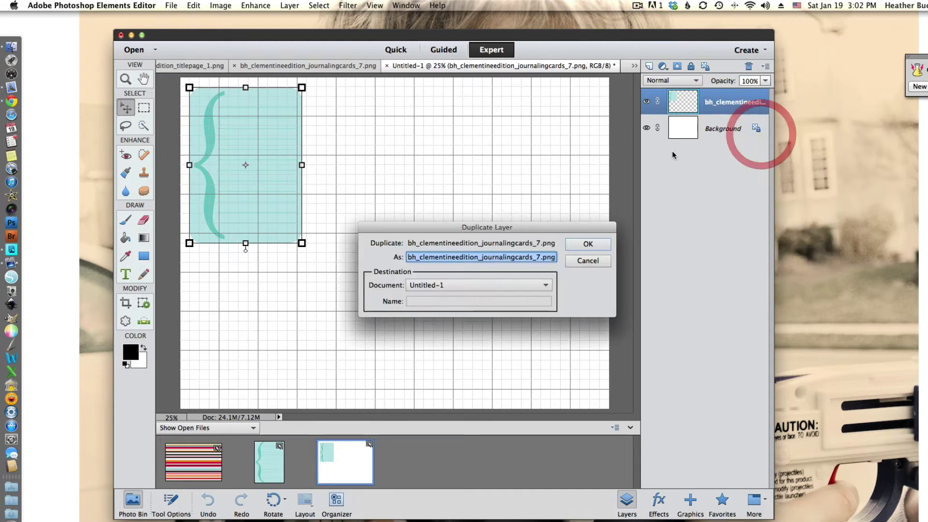
click(579, 245)
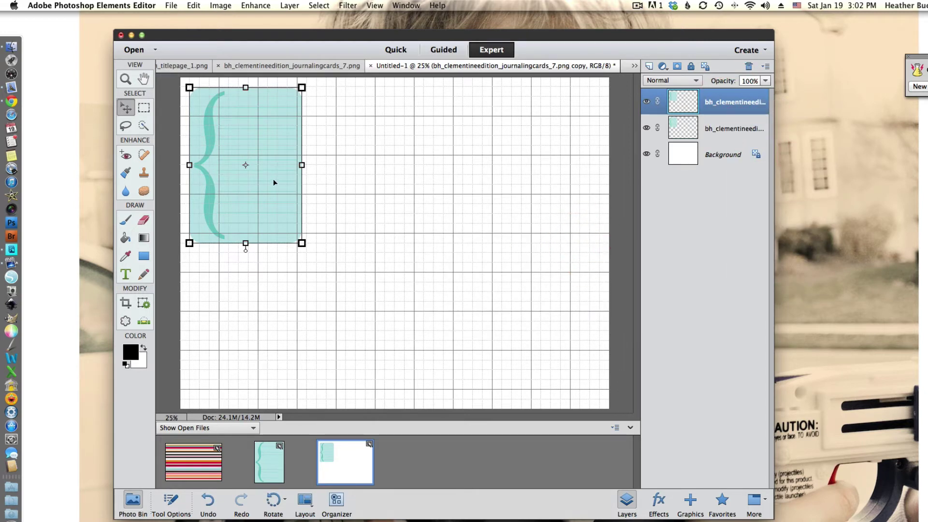
drag(274, 183, 273, 337)
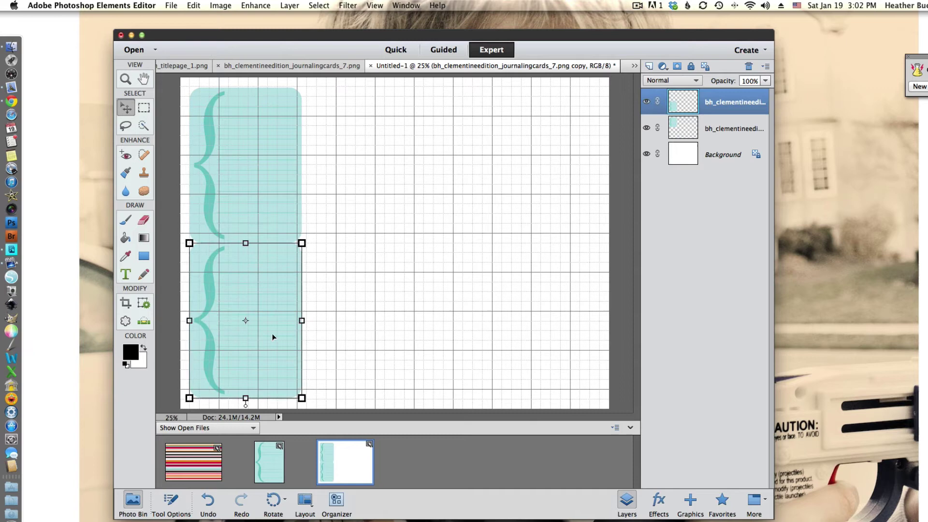
click(716, 154)
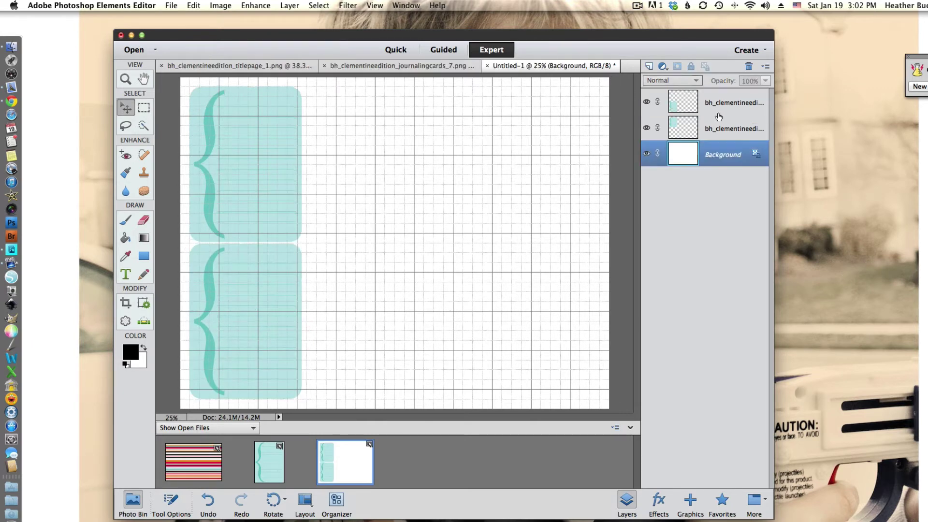
- Duplicate both card layers and move the copied pair into a second column
click(718, 102)
shift+click(715, 127)
right_click(716, 124)
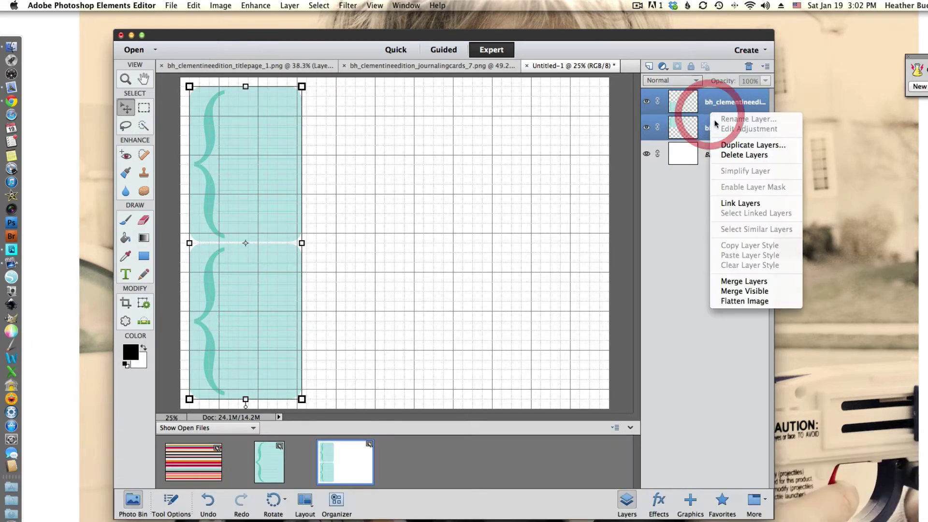
click(732, 146)
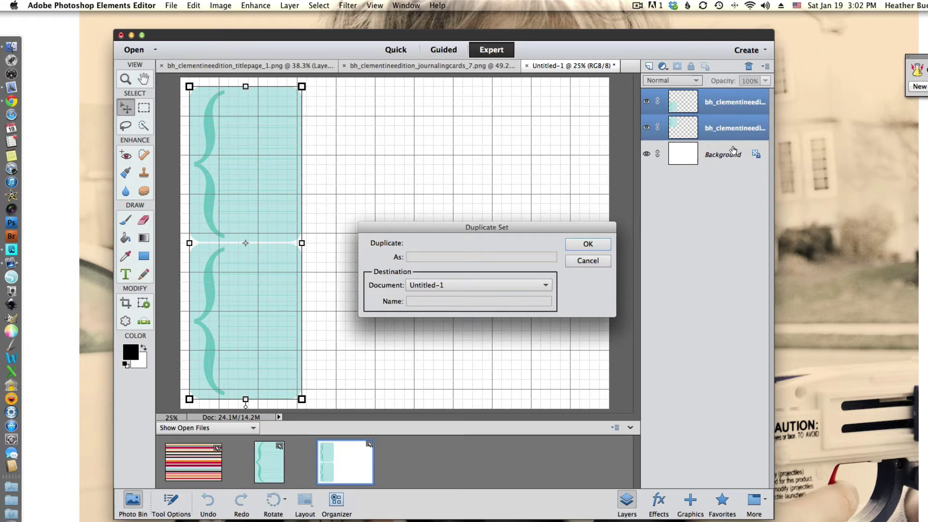
click(590, 244)
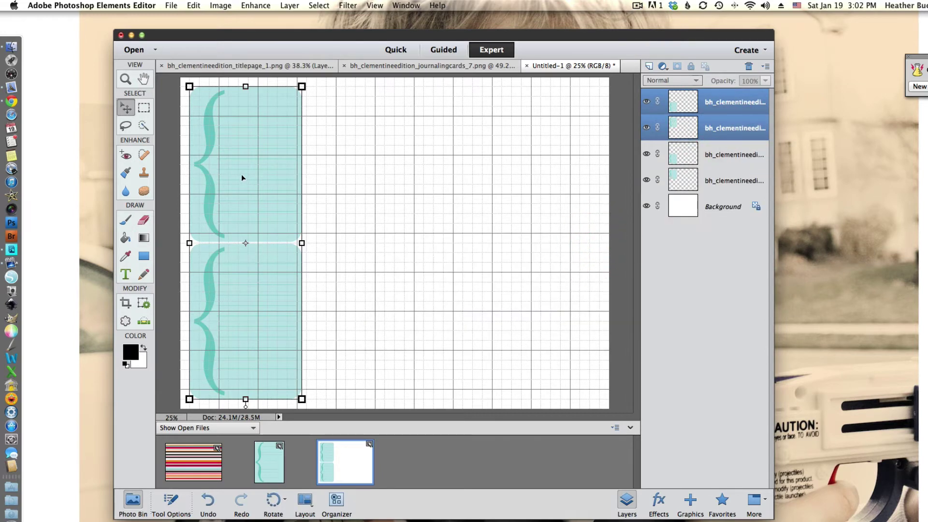
drag(242, 178, 359, 180)
- Duplicate the new pair and move it into a third column
right_click(707, 108)
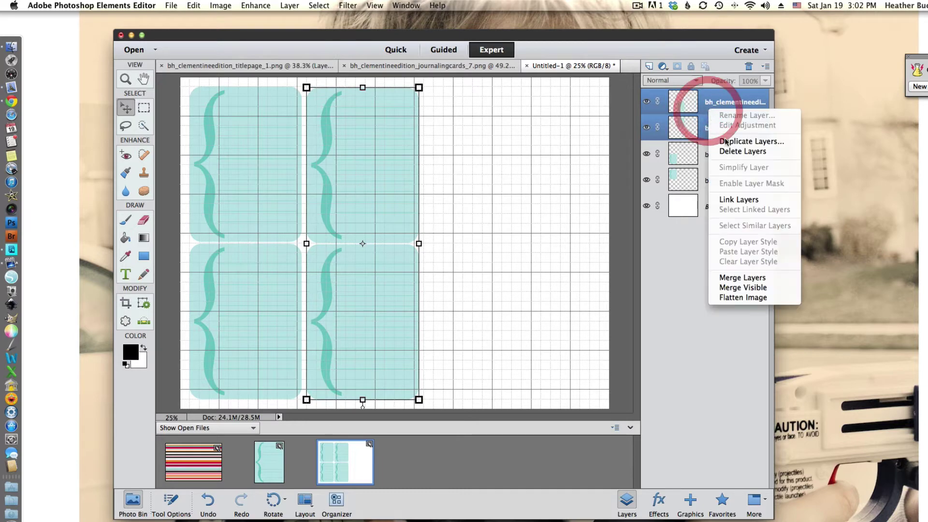
click(725, 141)
click(588, 244)
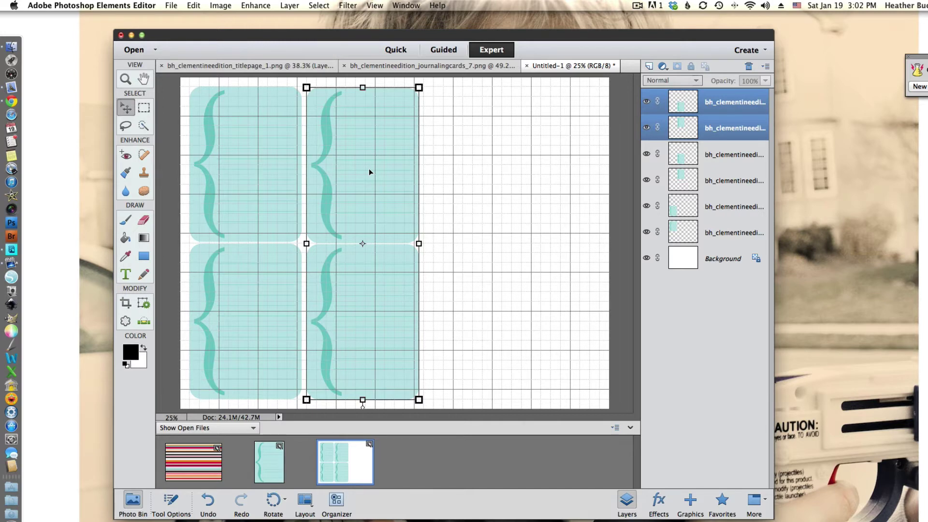
drag(369, 168, 486, 170)
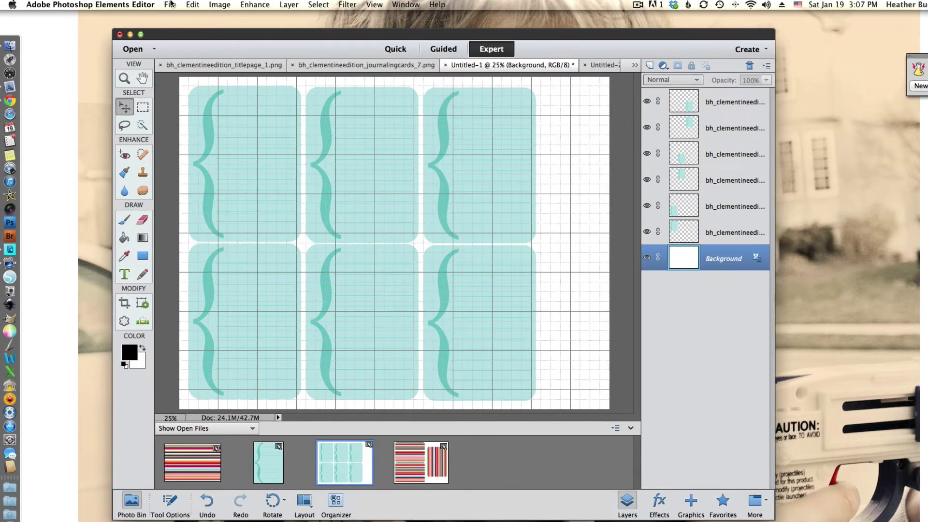
click(170, 5)
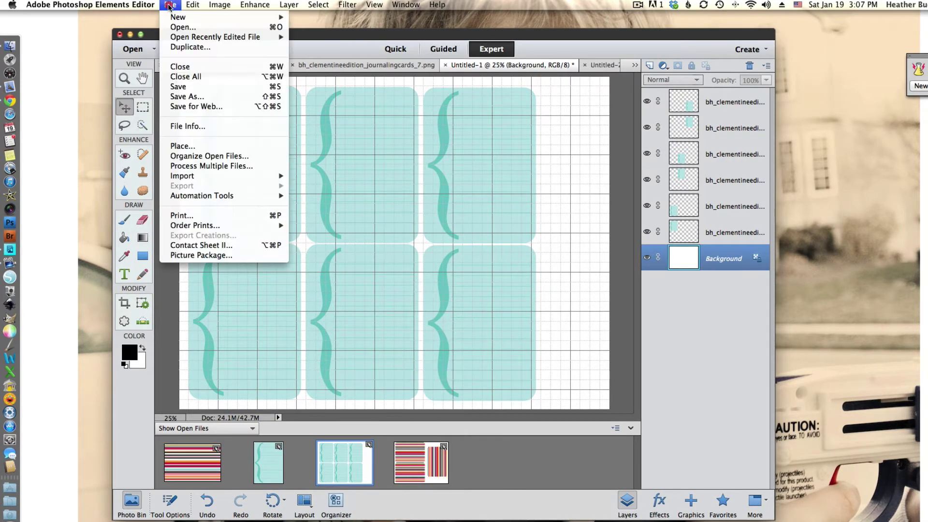
- Print on the EPSON WorkForce 310 at actual size on US Letter (Sheet Feeder – Borderless)
click(195, 217)
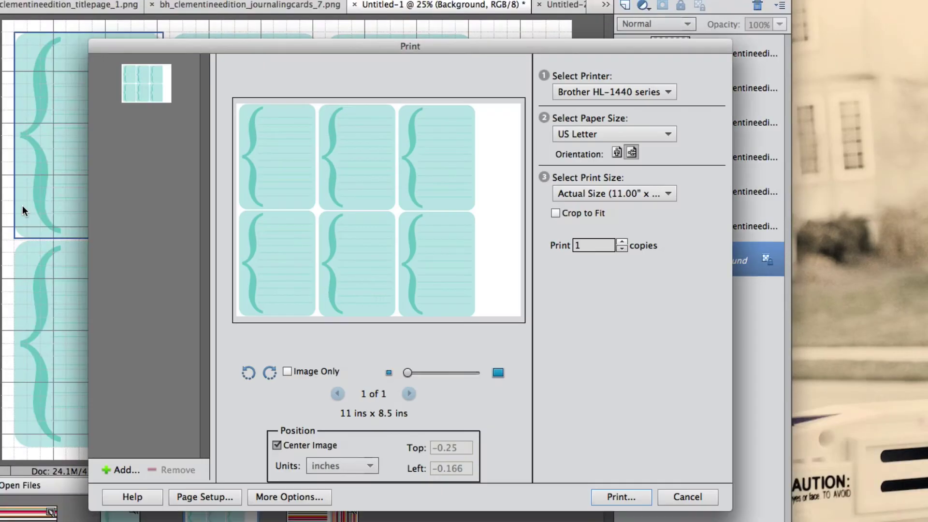
click(596, 96)
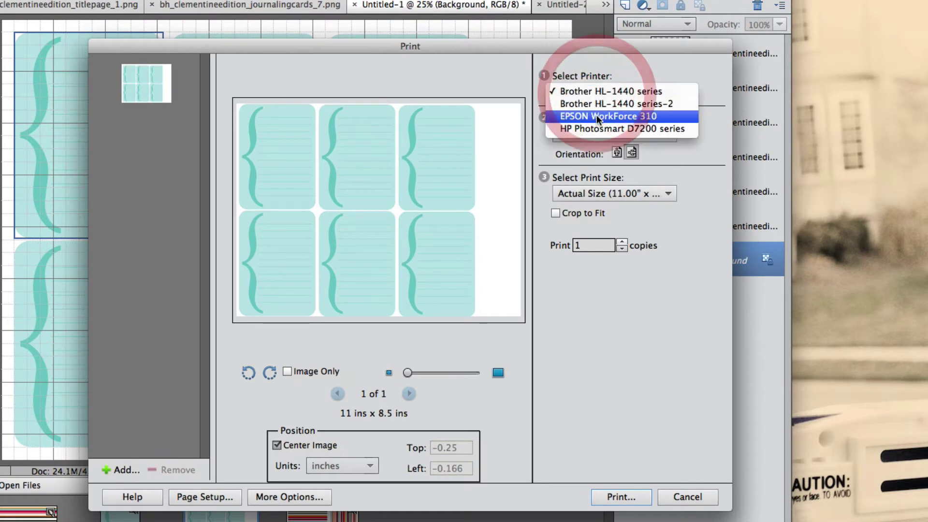
click(596, 116)
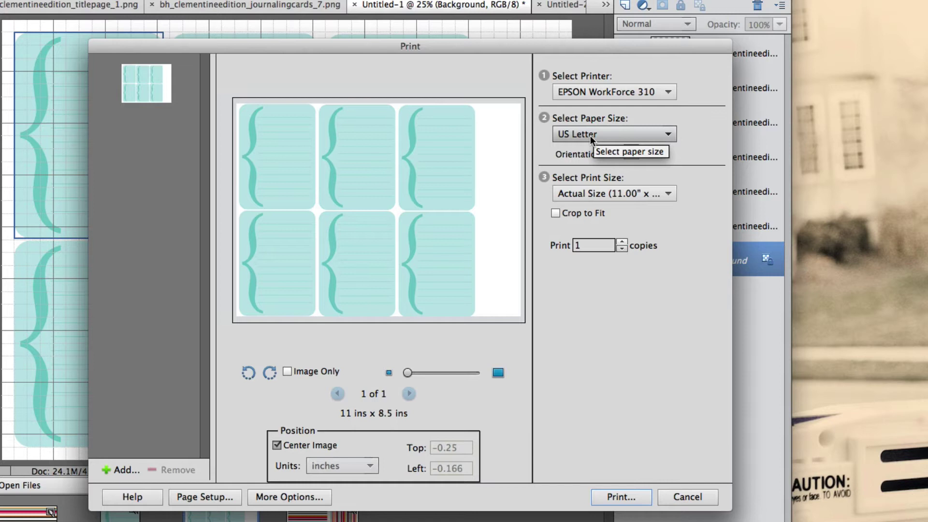
click(592, 195)
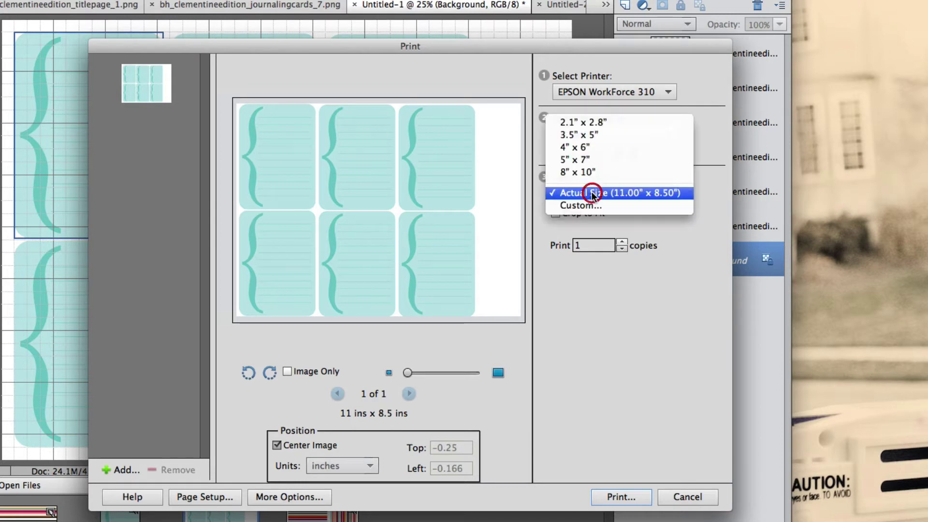
click(593, 193)
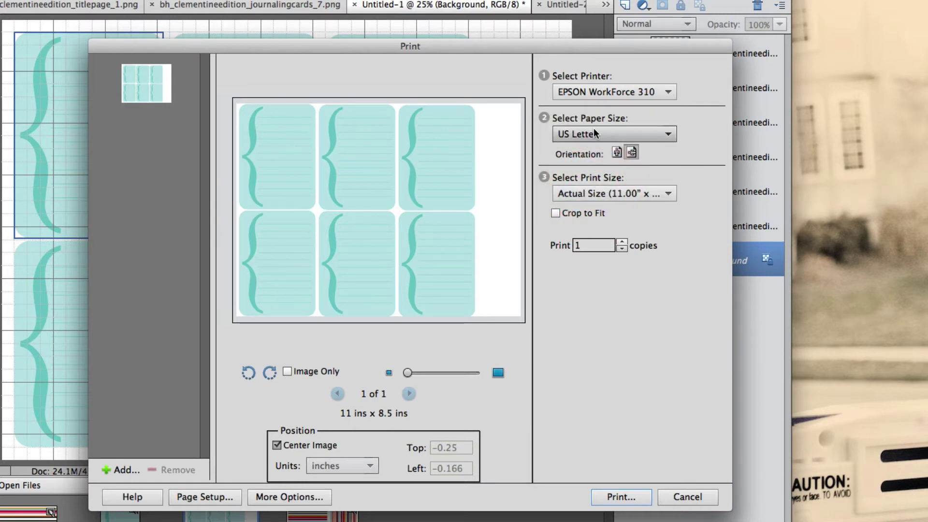
click(594, 131)
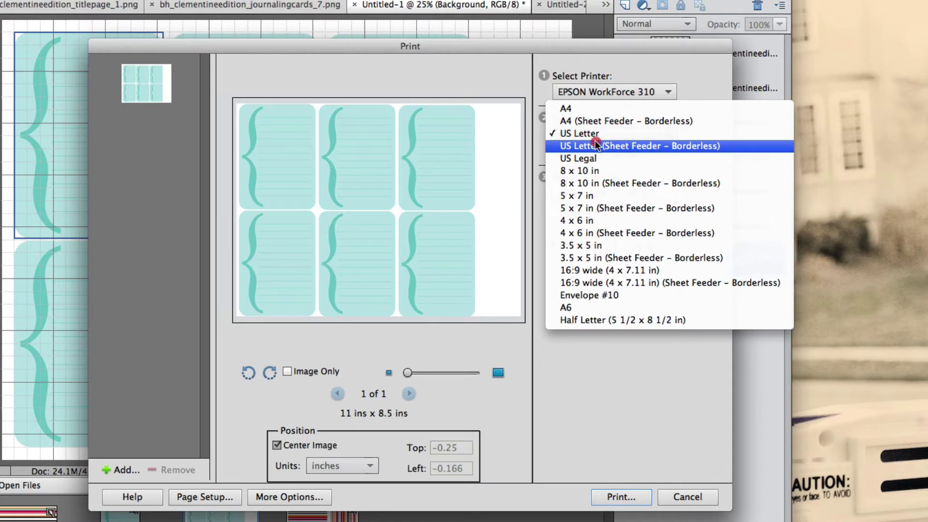
click(596, 144)
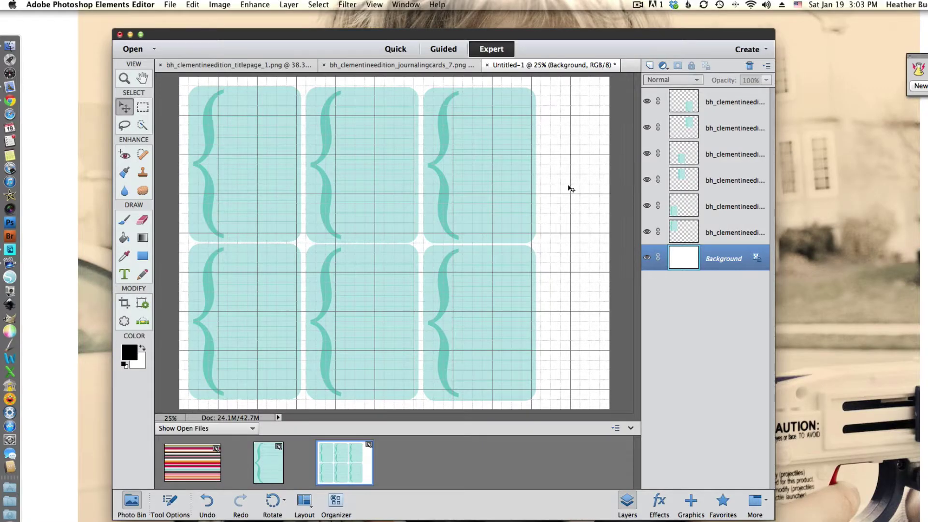
- Create an 11 x 8.5 inch blank sheet and place the striped title card top-left
click(171, 4)
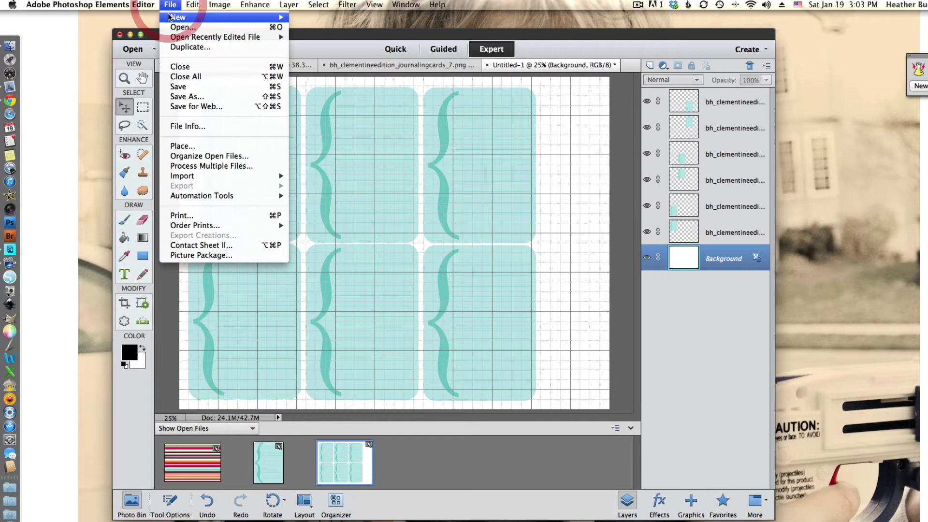
mouse_move(276, 17)
click(321, 20)
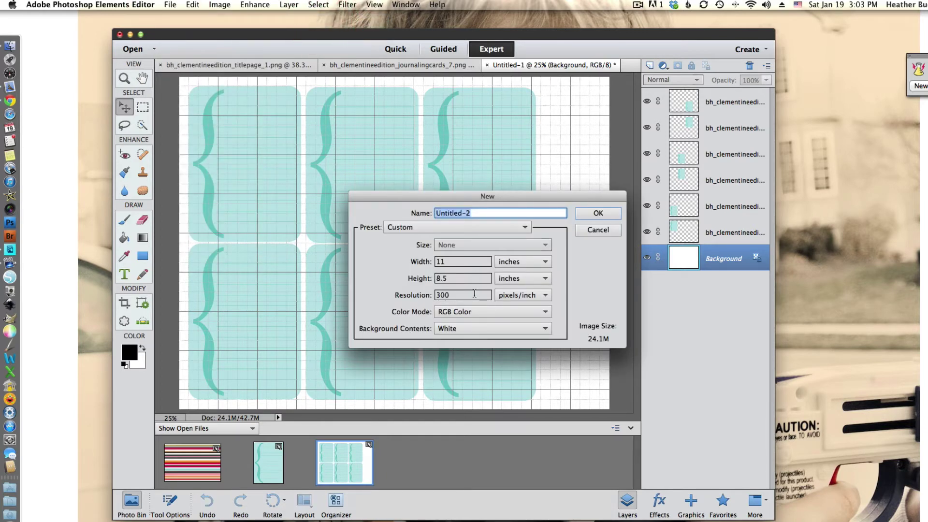
click(610, 213)
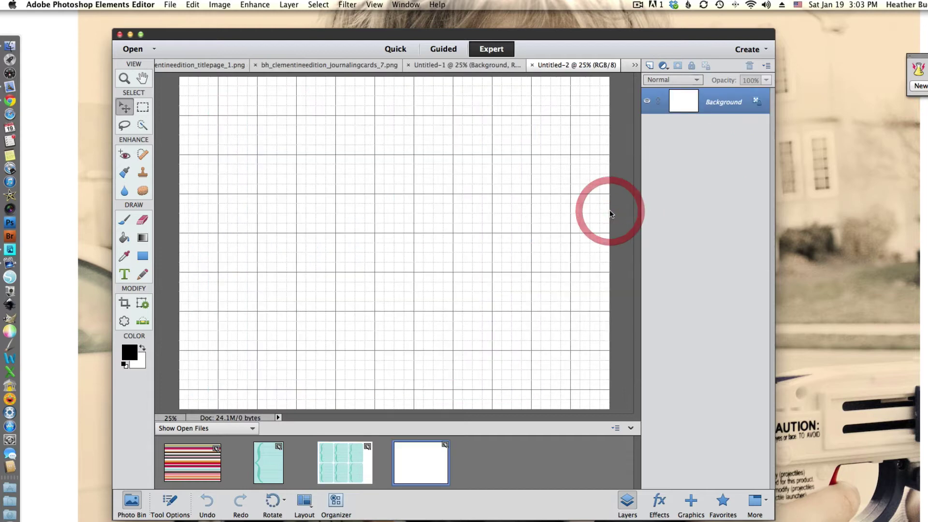
drag(199, 456, 280, 150)
drag(355, 218, 296, 151)
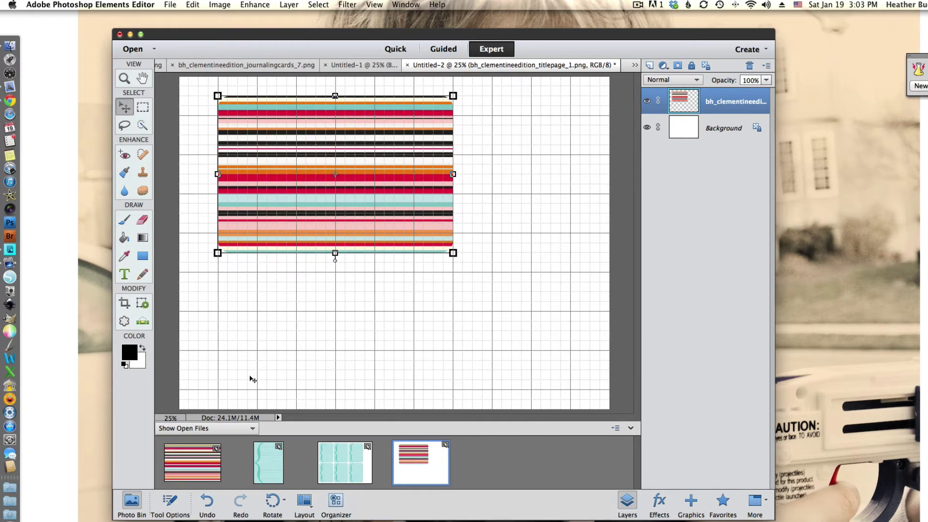
- Add a second striped card below the first and nudge the upper card into alignment
drag(182, 468, 296, 321)
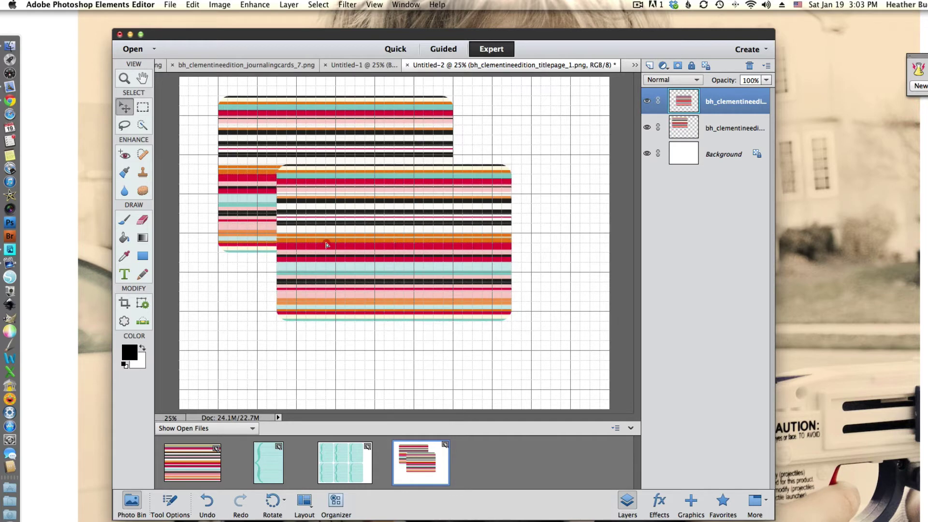
drag(326, 244, 262, 305)
drag(311, 159, 291, 149)
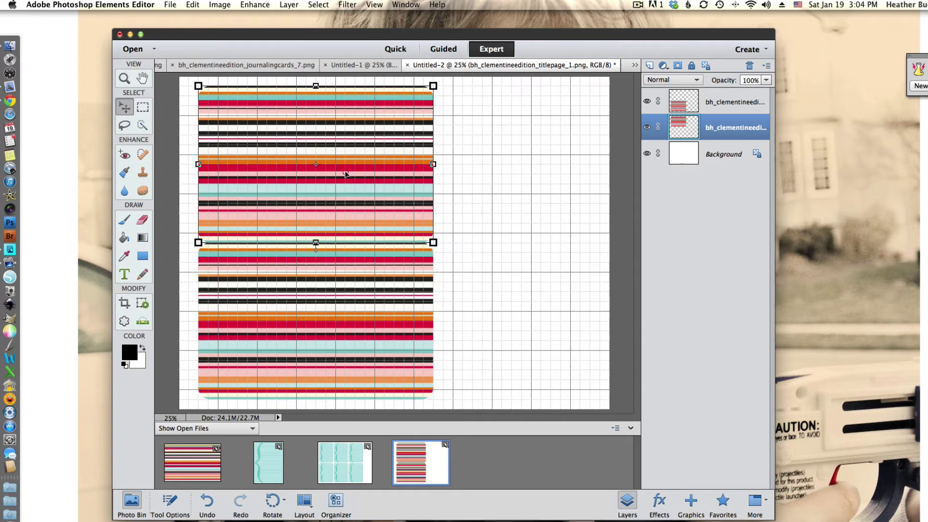
key(Up)
key(Up)
key(Up)
key(Up)
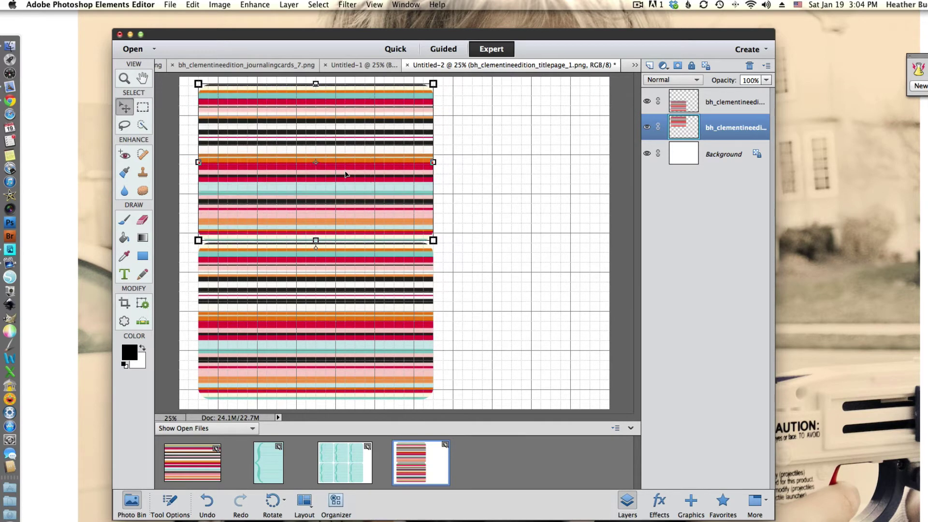
key(Up)
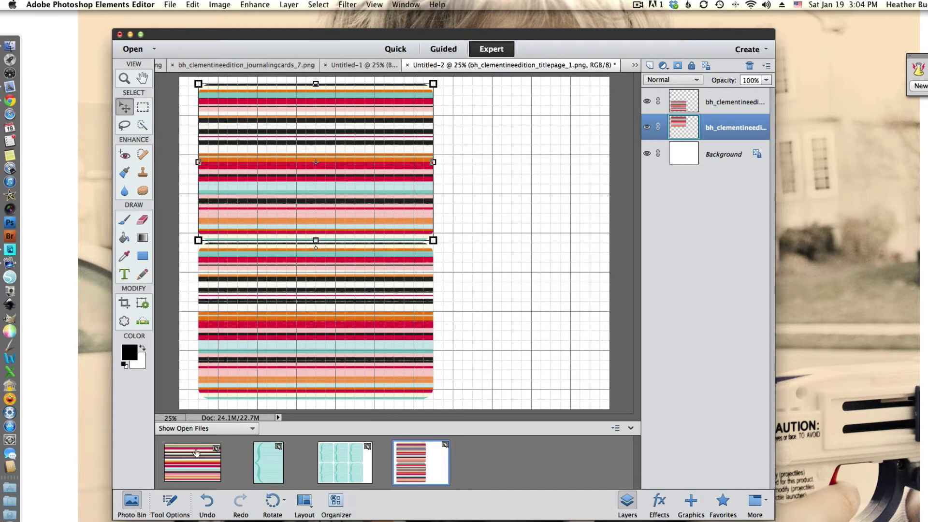
- Add a third striped card and rotate it upright to an angle of 90 degrees
drag(194, 458, 491, 246)
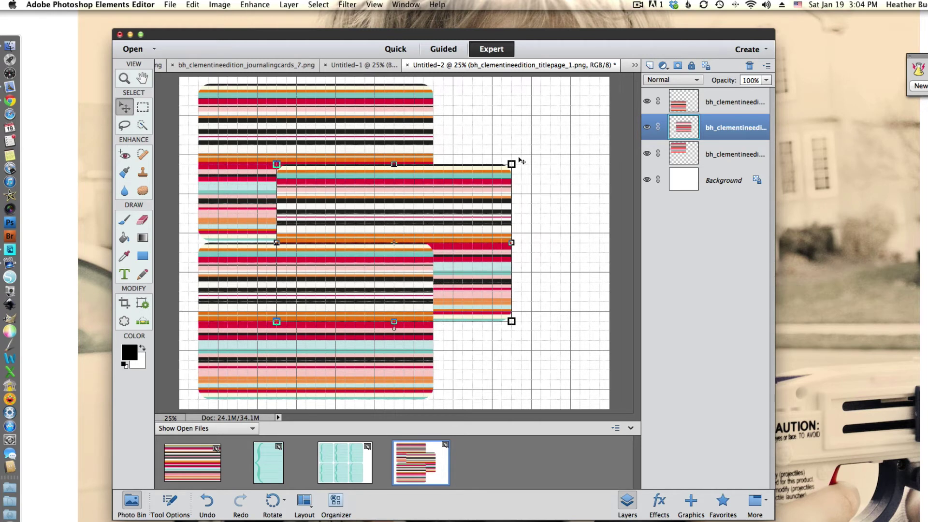
drag(513, 323, 522, 275)
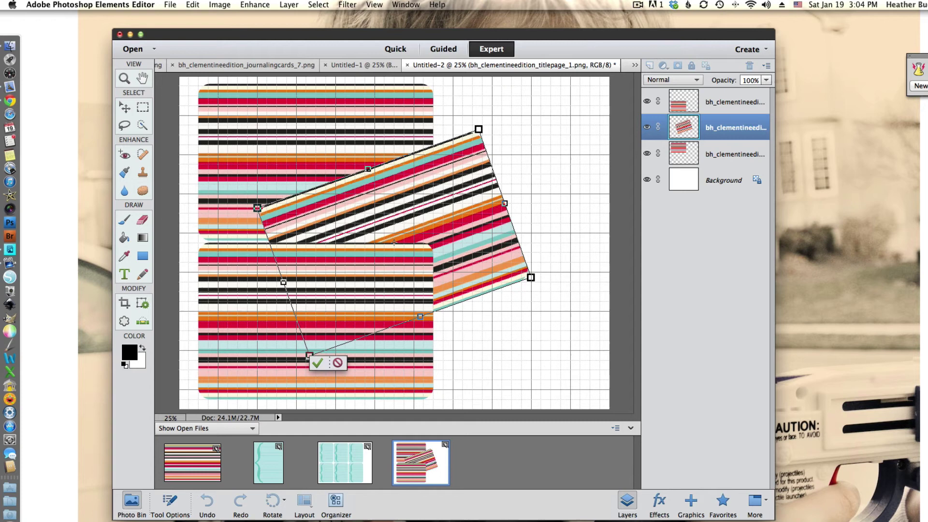
click(169, 500)
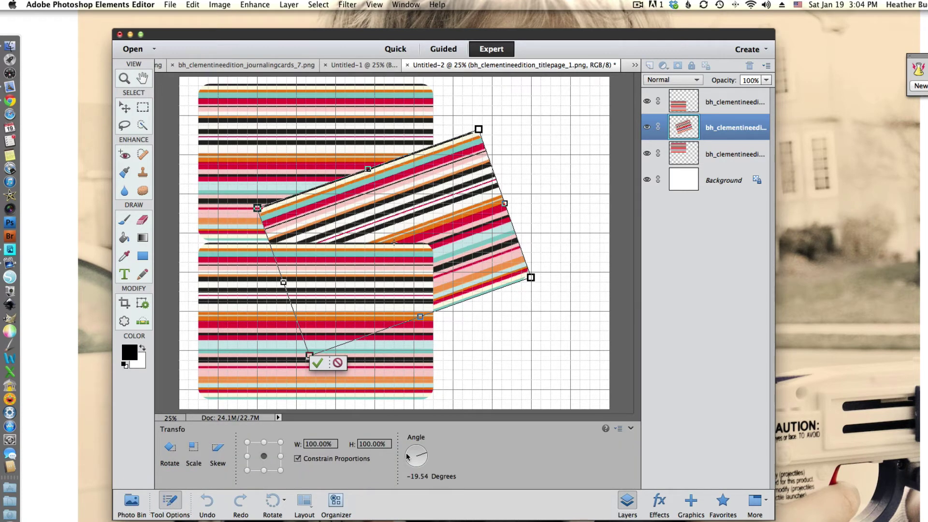
drag(425, 455, 418, 447)
click(410, 476)
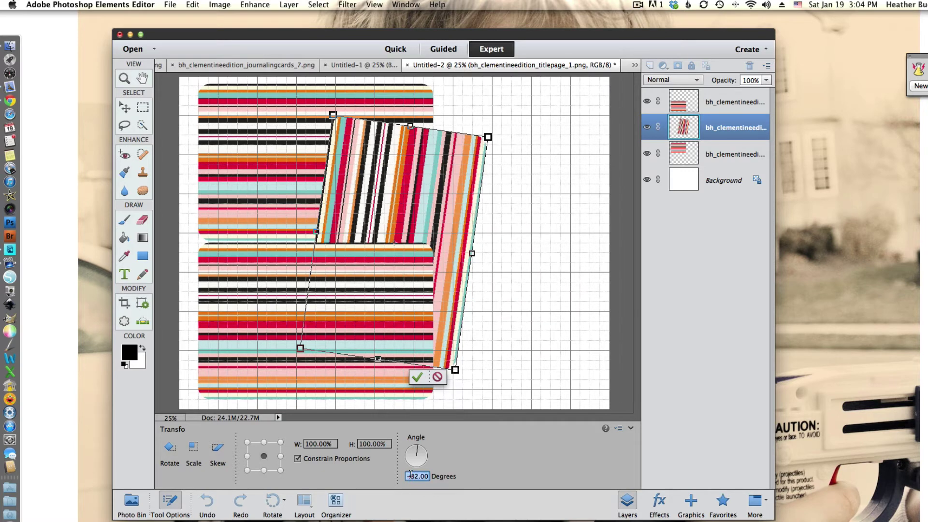
text(90)
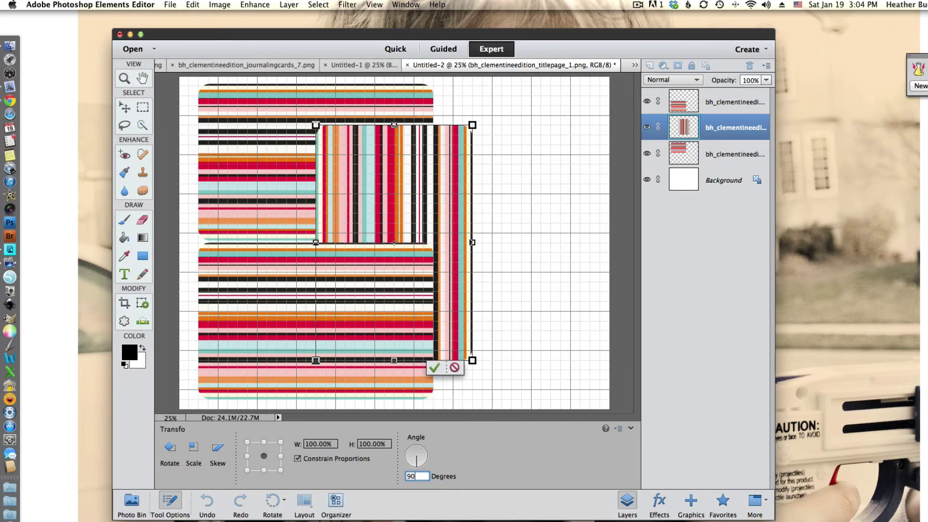
click(437, 370)
- Move the upright card to the right side and shift the two left cards slightly left
drag(427, 170, 549, 161)
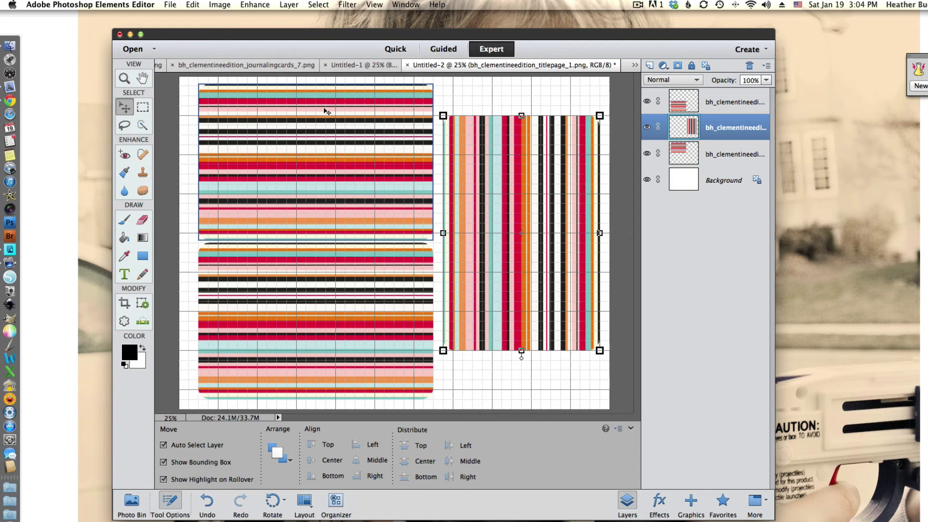
drag(327, 112, 318, 106)
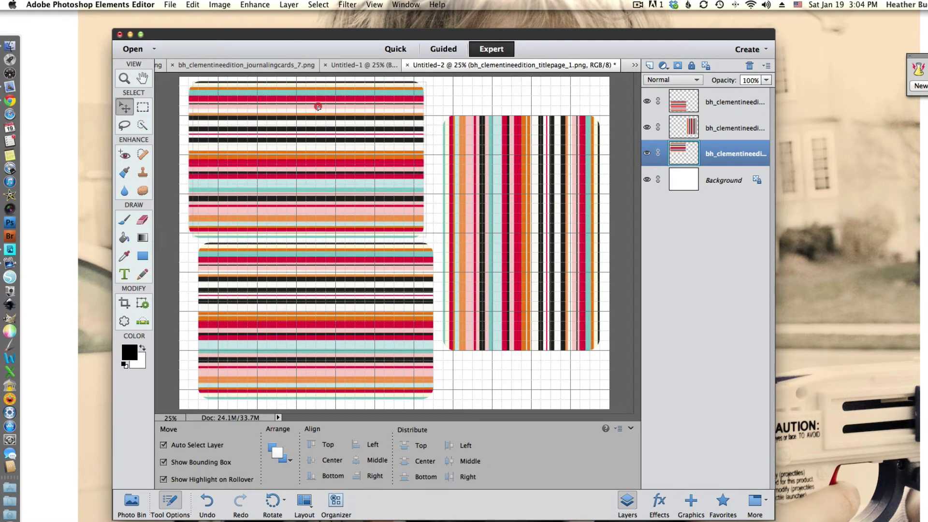
click(317, 106)
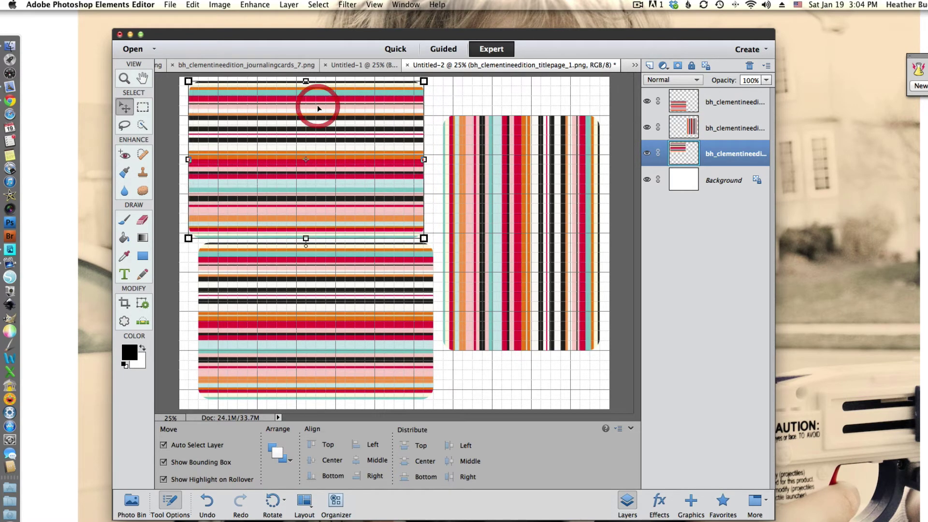
drag(293, 292, 283, 292)
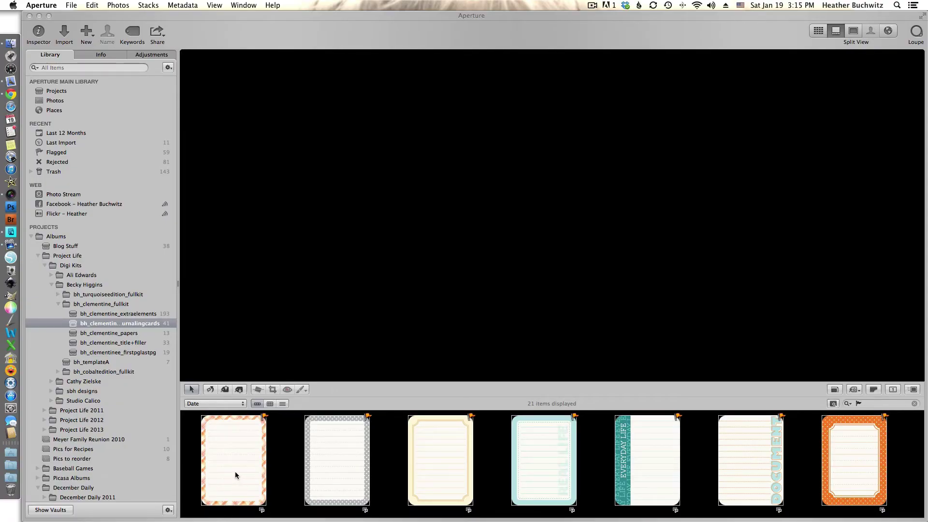
- Select the first six journaling cards and open File > Print Images
click(234, 471)
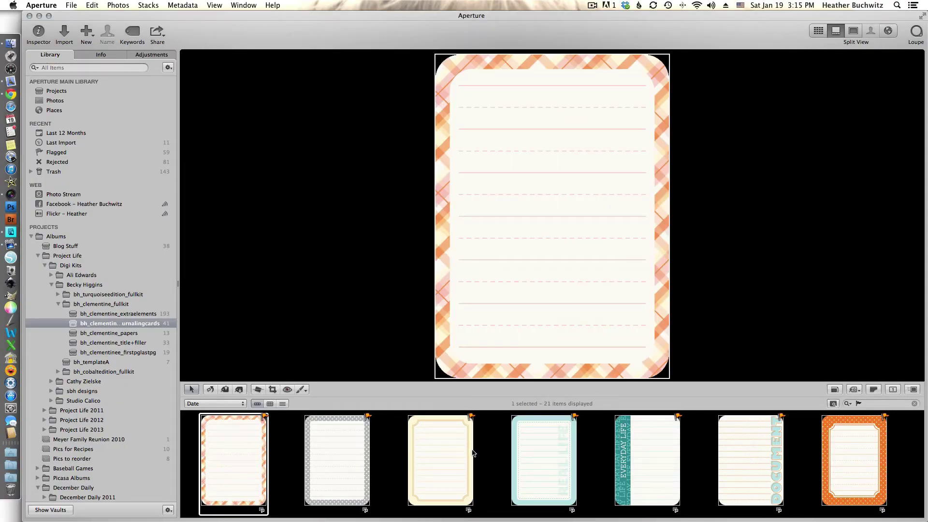
shift+click(753, 440)
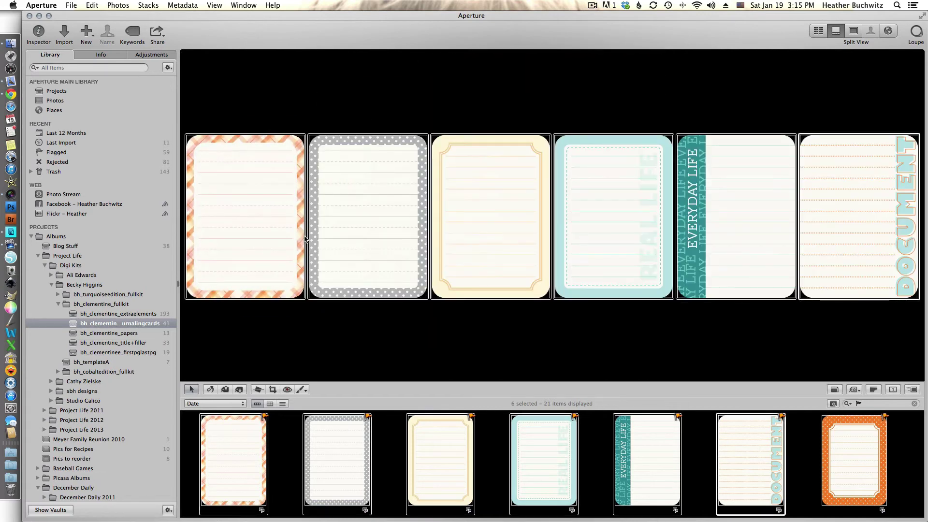
click(72, 5)
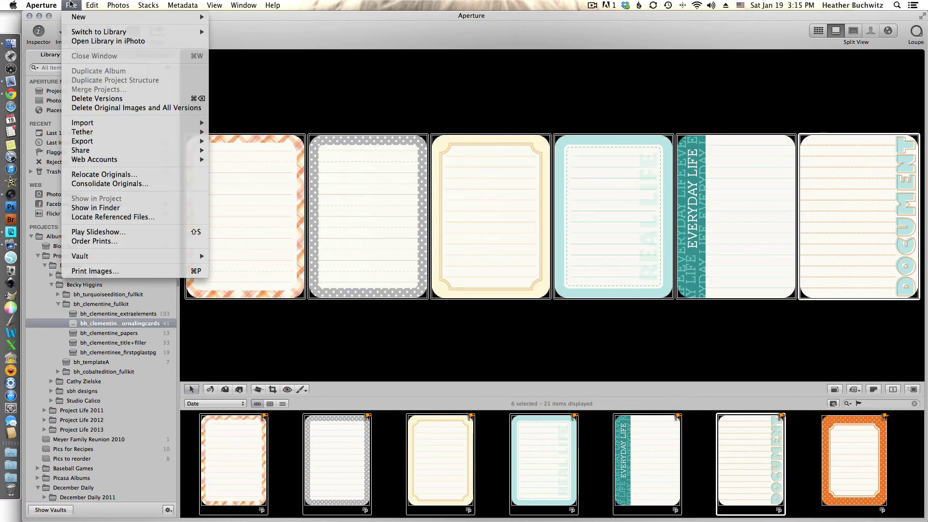
click(111, 271)
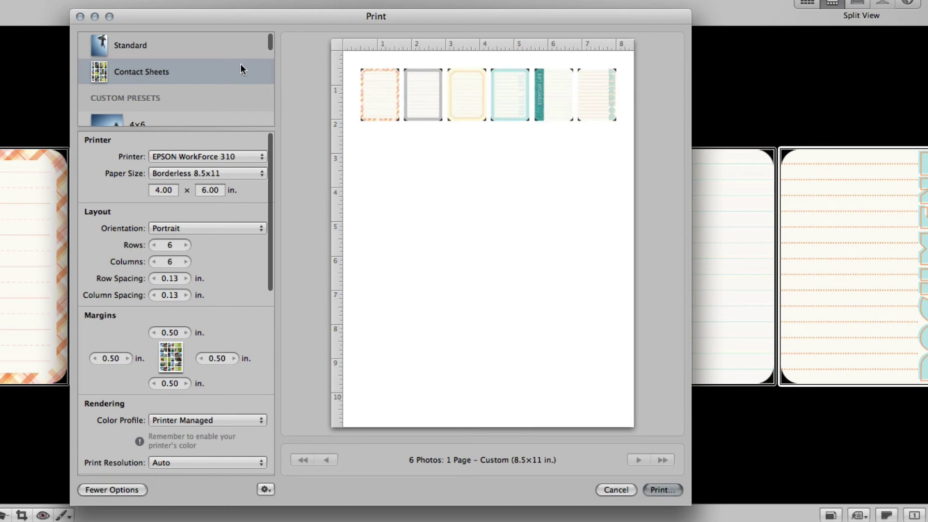
- Choose the '8.5x11 4x3 journal cards' preset from the Print presets list
scroll(229, 83, down, 4)
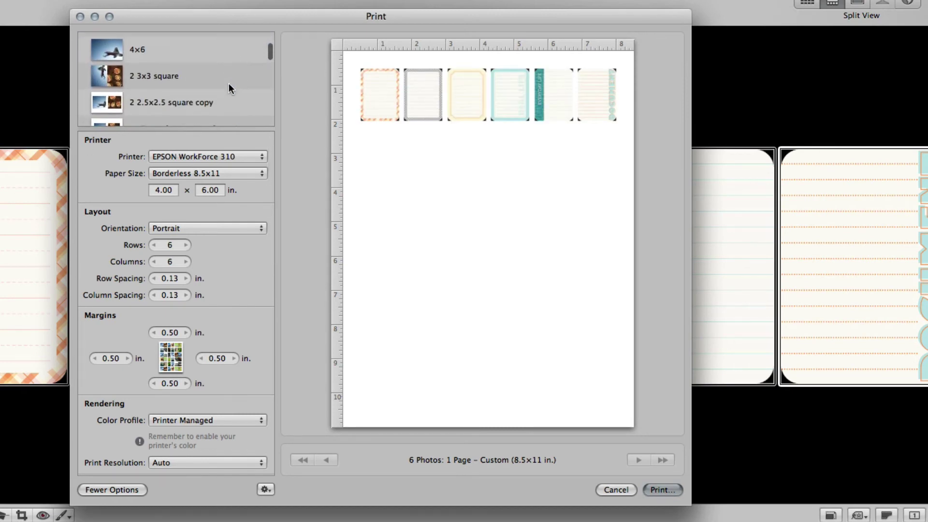
scroll(228, 83, down, 3)
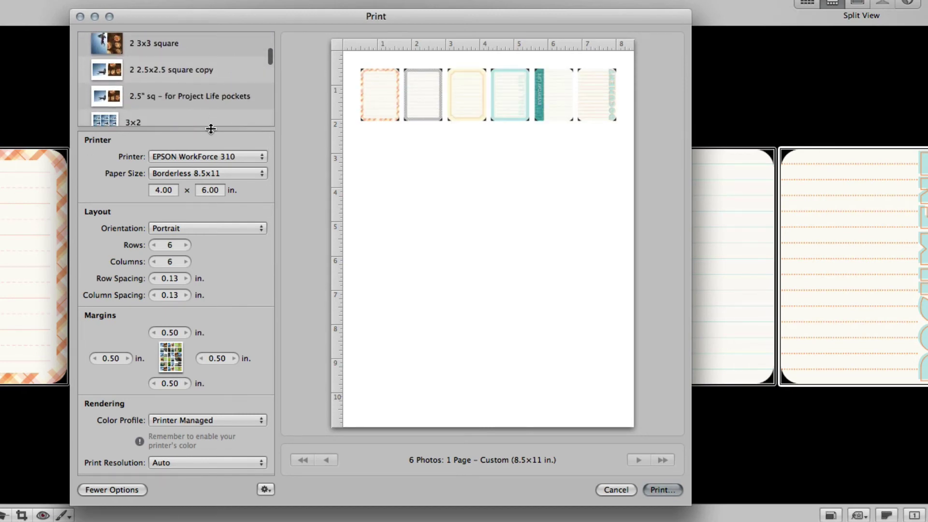
drag(211, 128, 215, 218)
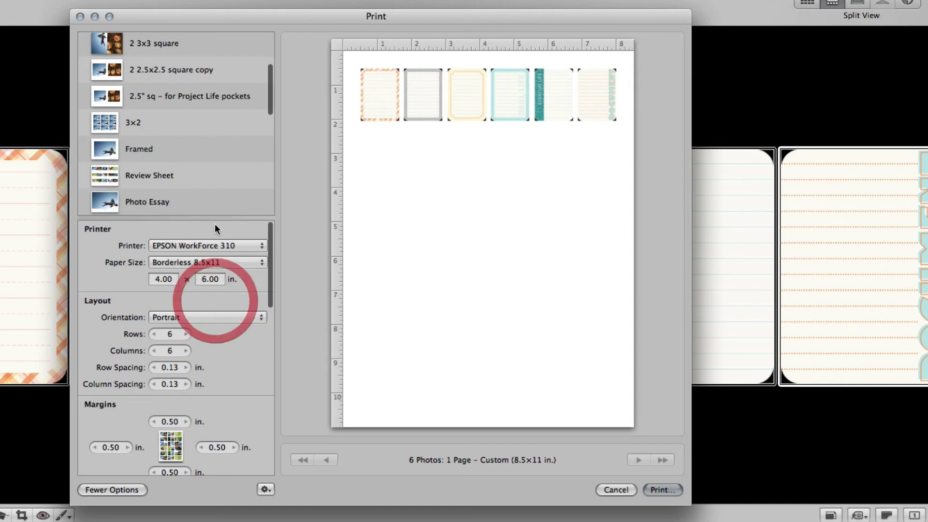
scroll(217, 144, down, 10)
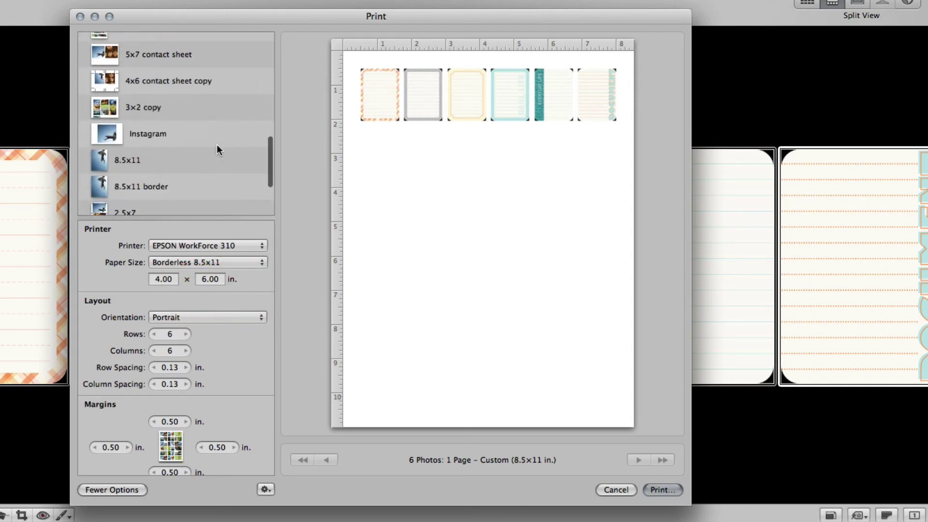
scroll(217, 148, down, 4)
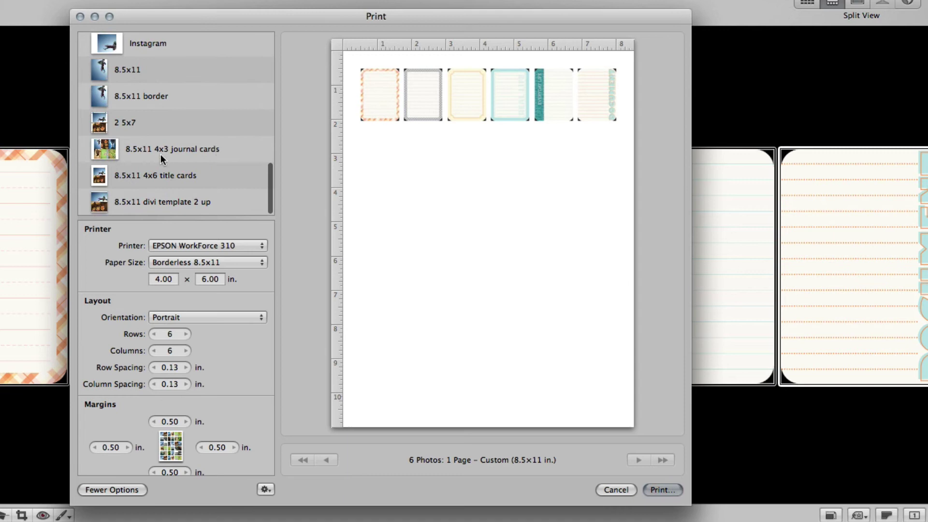
click(155, 149)
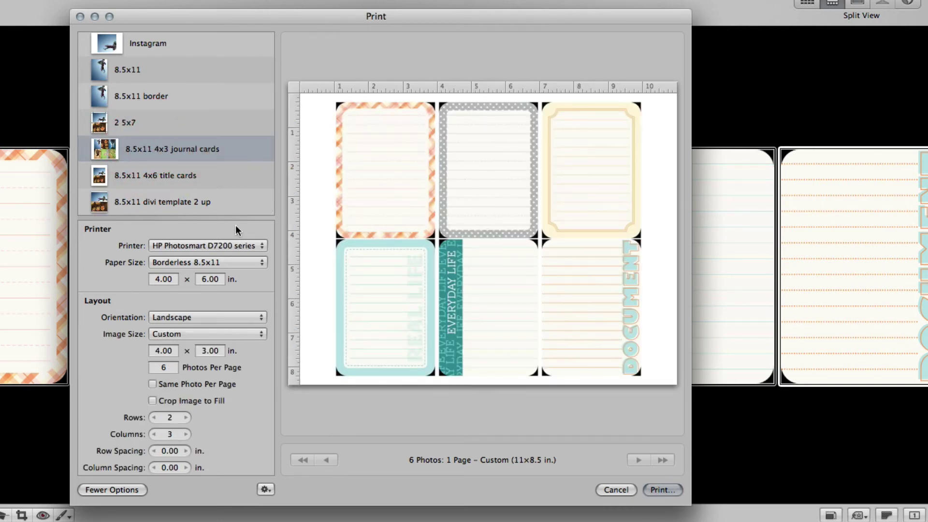
- Keep borderless 8.5 x 11 inches as the paper size
click(205, 261)
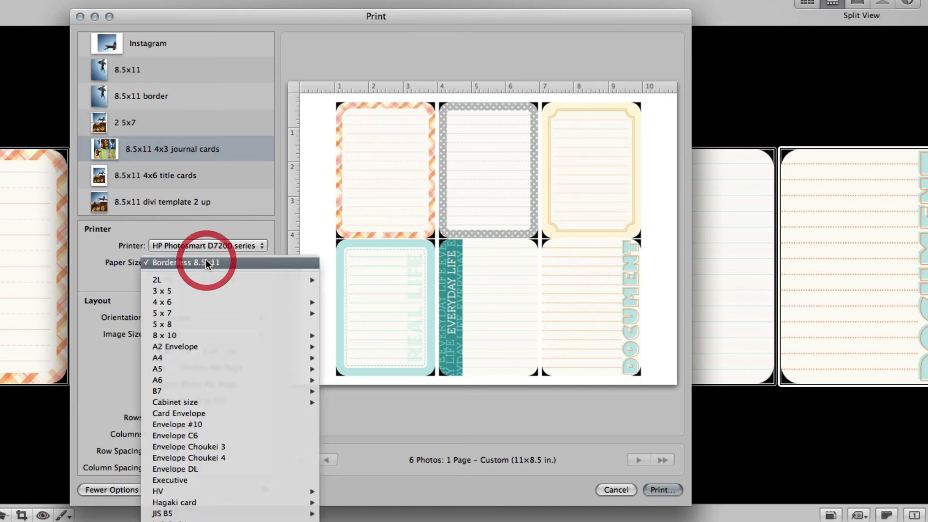
click(205, 261)
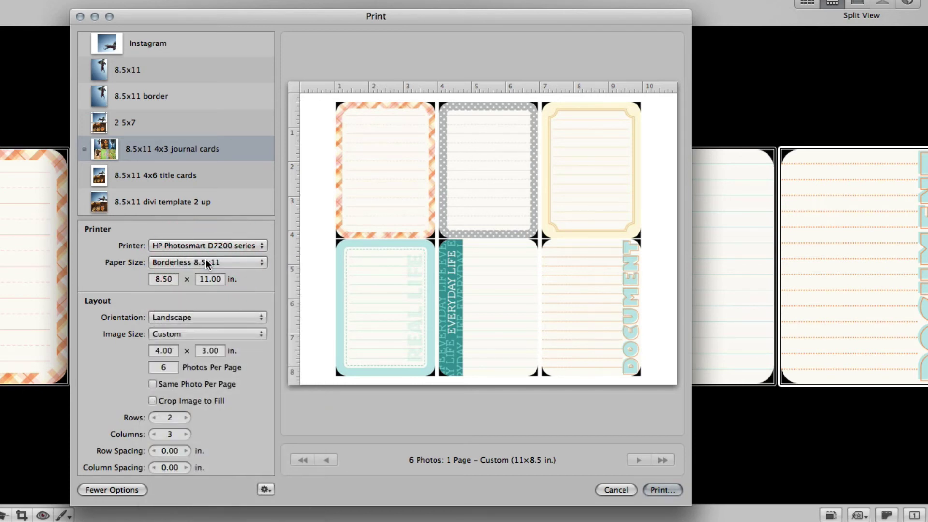
scroll(143, 318, down, 4)
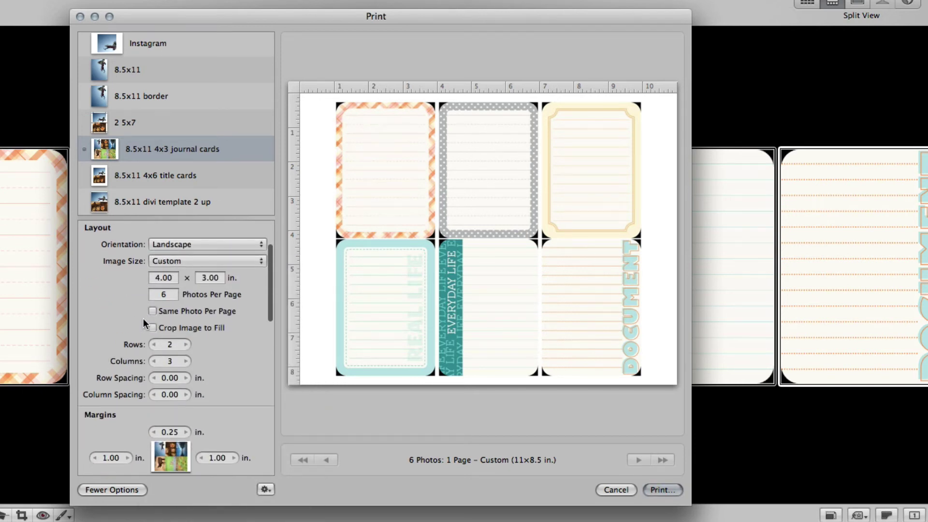
- Check the 4.00 x 3.00 in. card size and rows, try four columns, then return to three
click(164, 277)
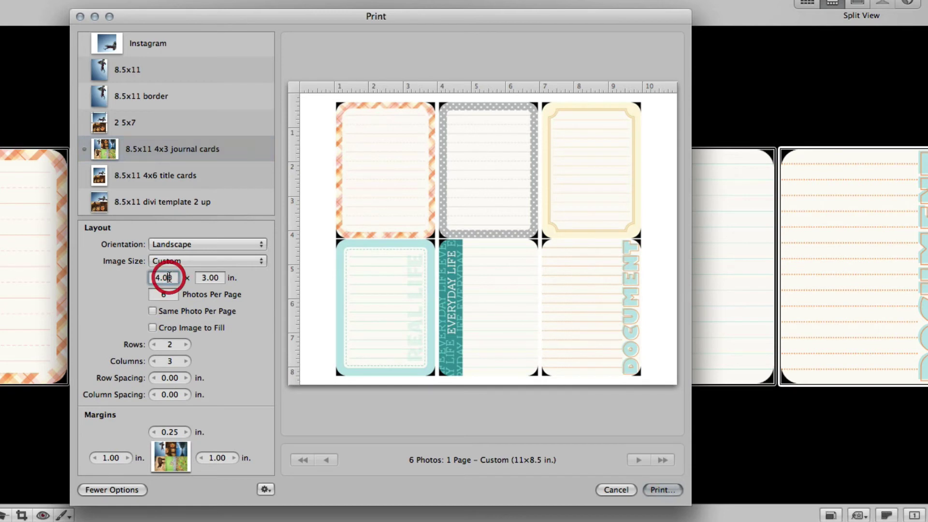
click(175, 344)
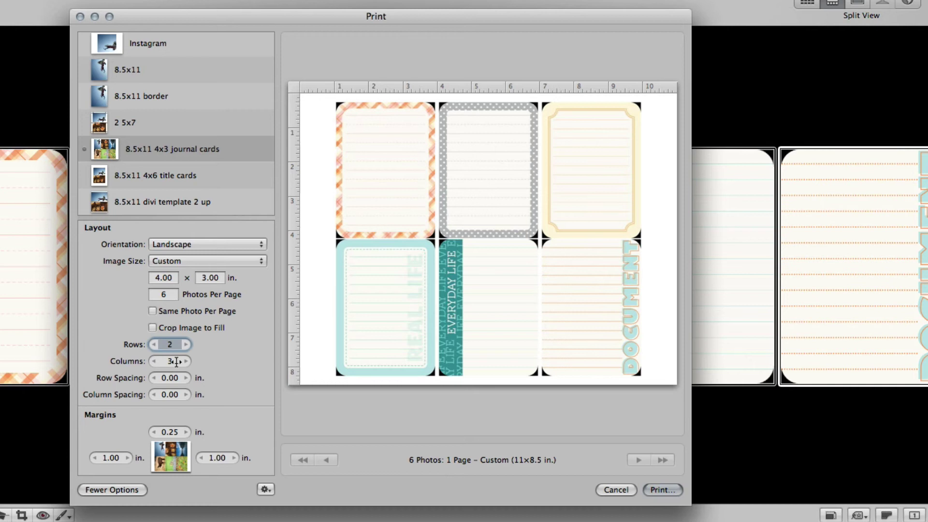
click(176, 362)
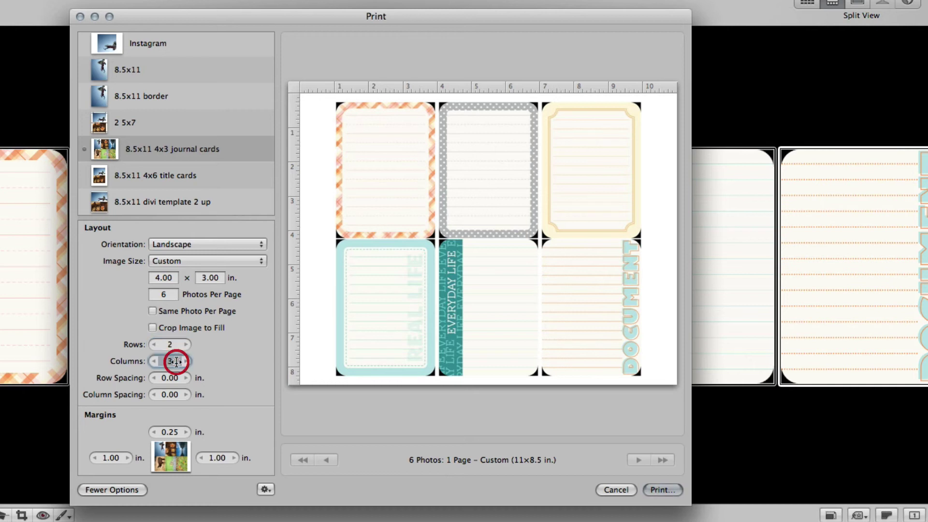
click(163, 278)
click(214, 277)
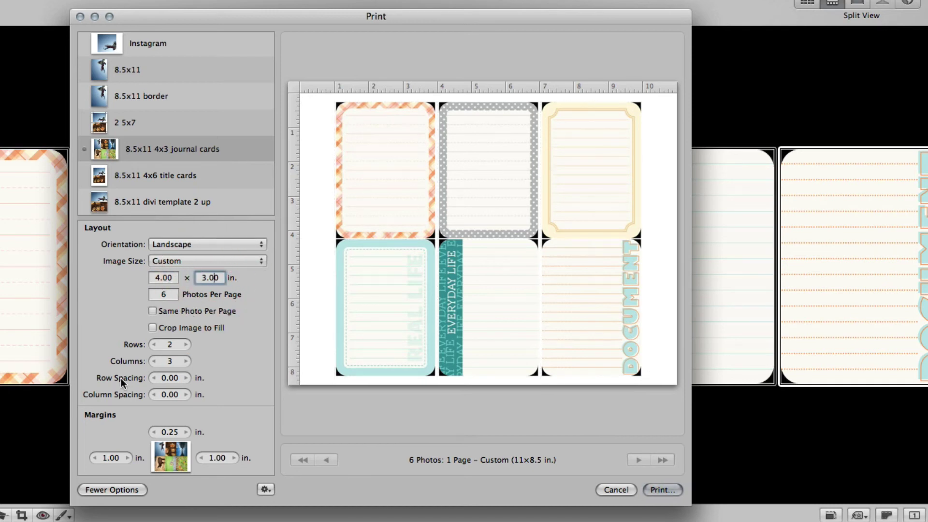
click(187, 361)
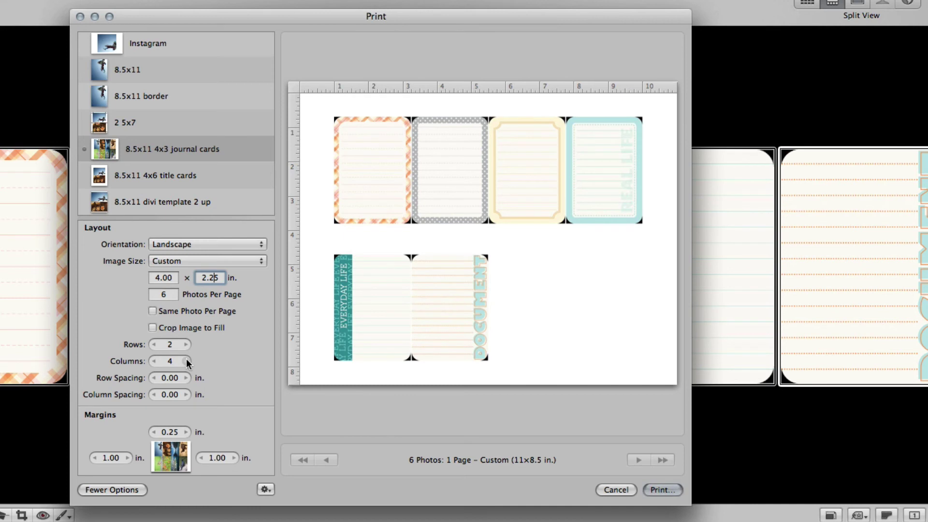
click(252, 273)
click(153, 361)
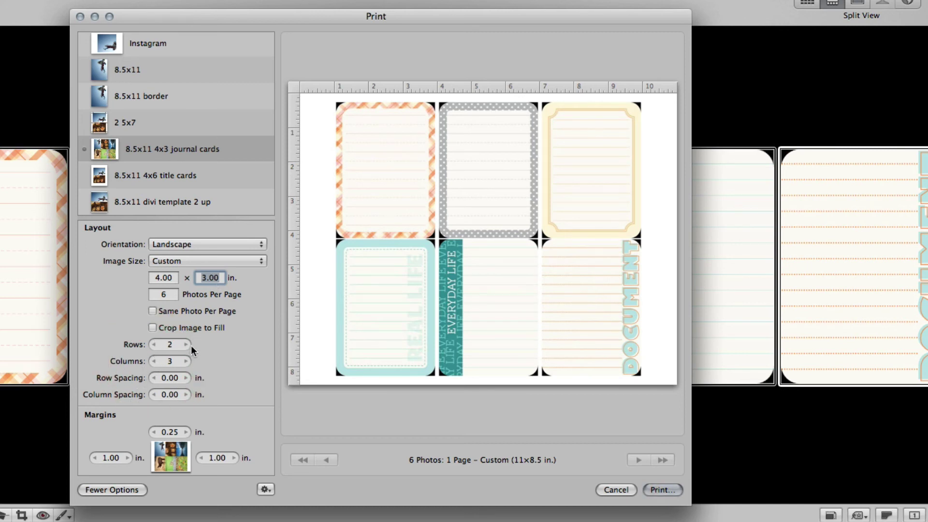
click(153, 346)
click(152, 346)
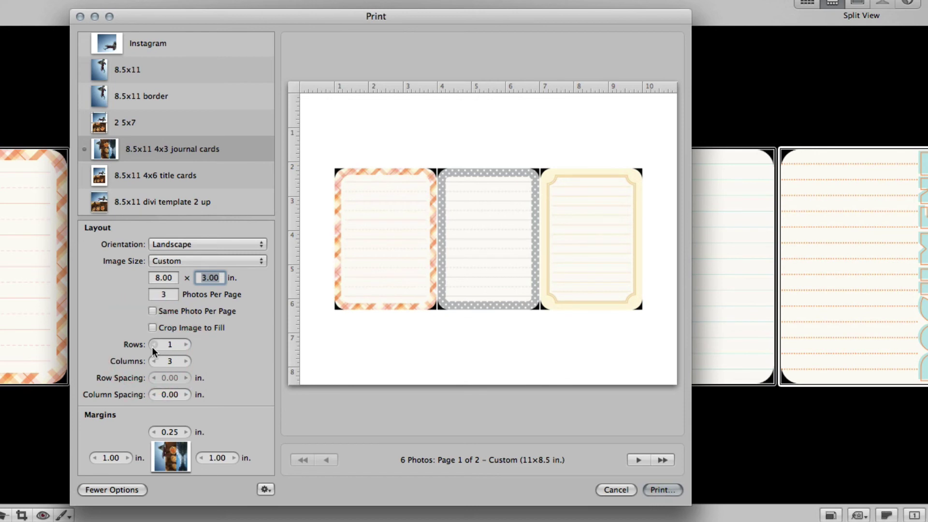
click(167, 278)
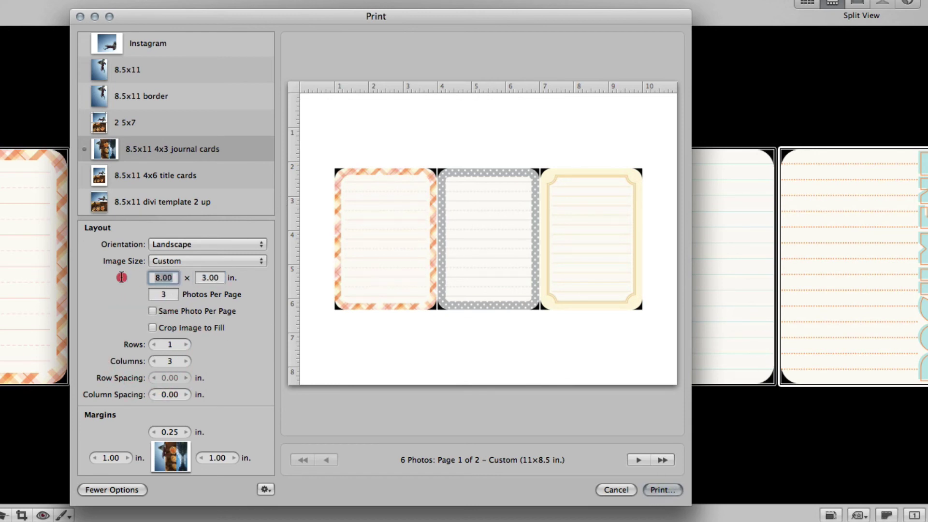
text(4)
key(Tab)
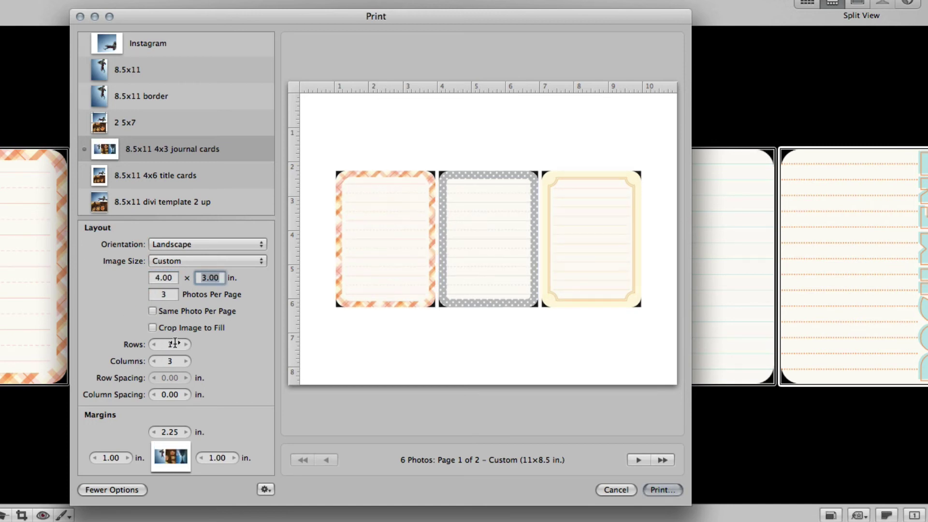
click(154, 344)
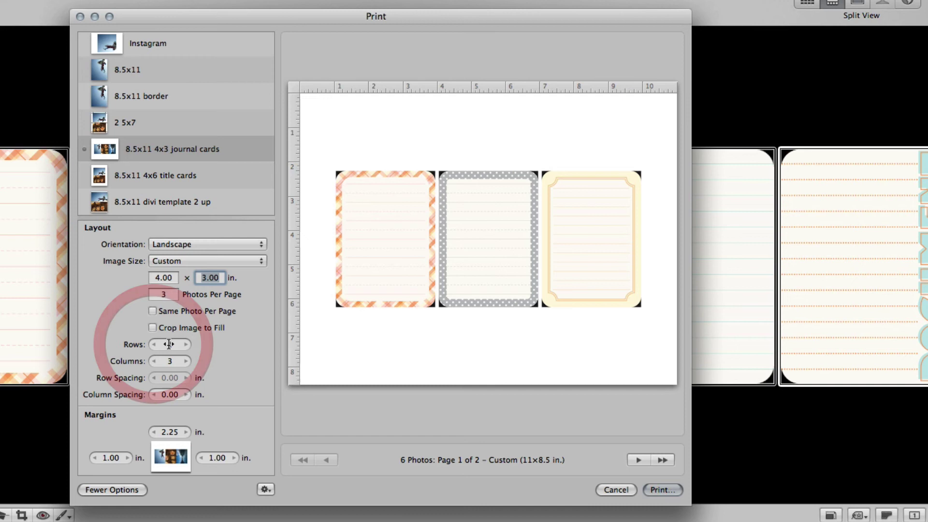
click(185, 344)
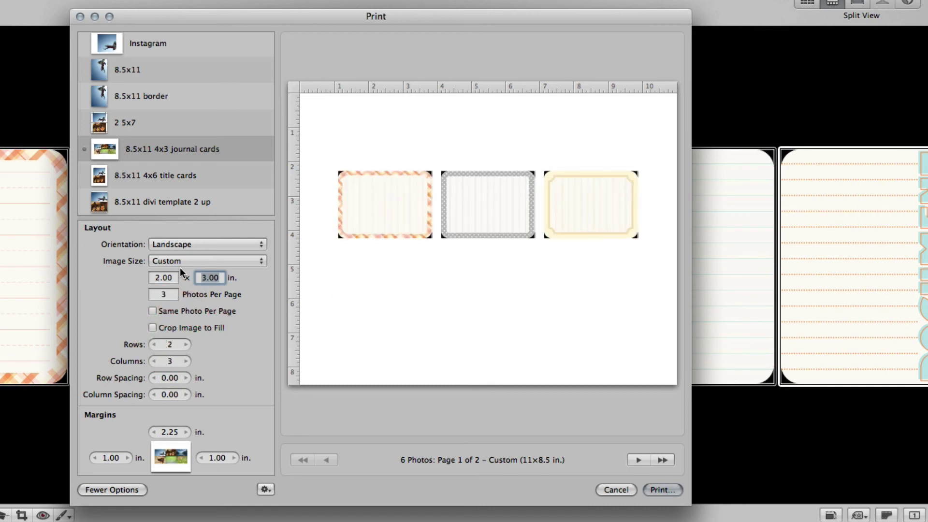
double_click(167, 281)
text(4)
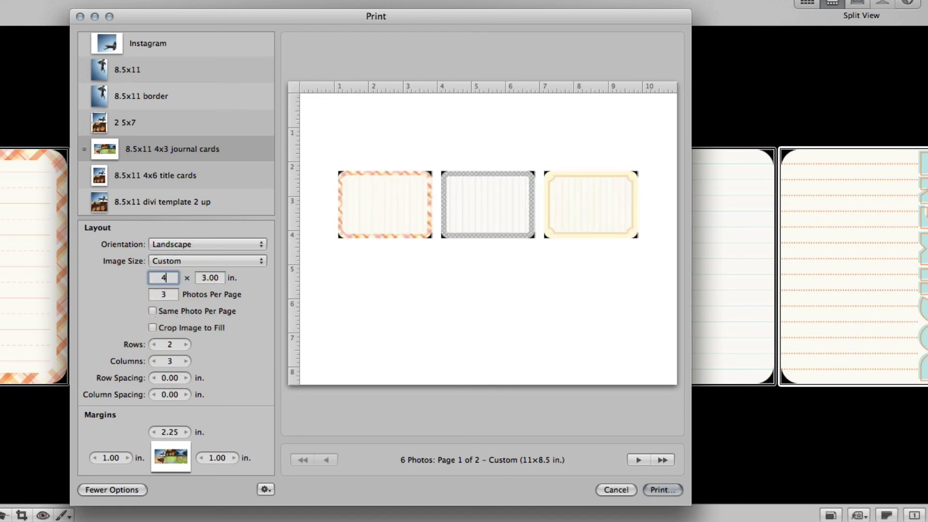
key(Tab)
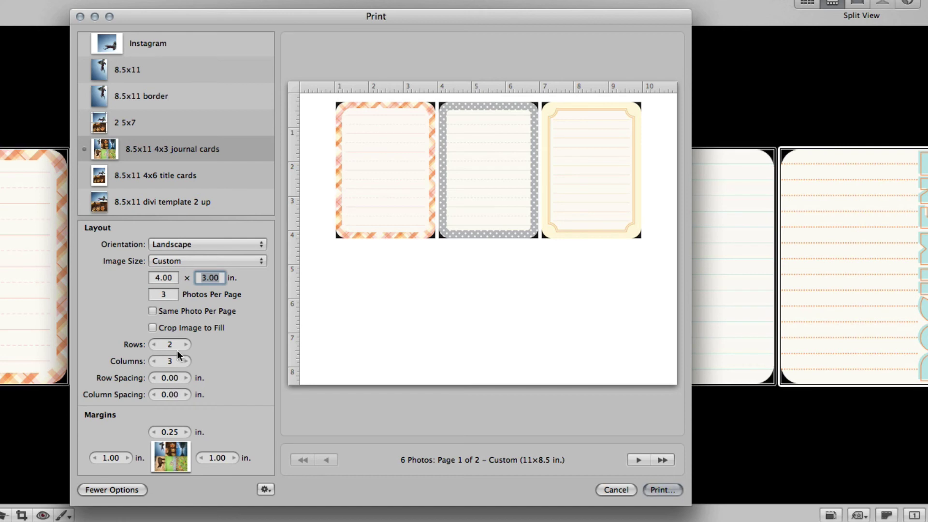
double_click(163, 294)
text(6)
click(83, 291)
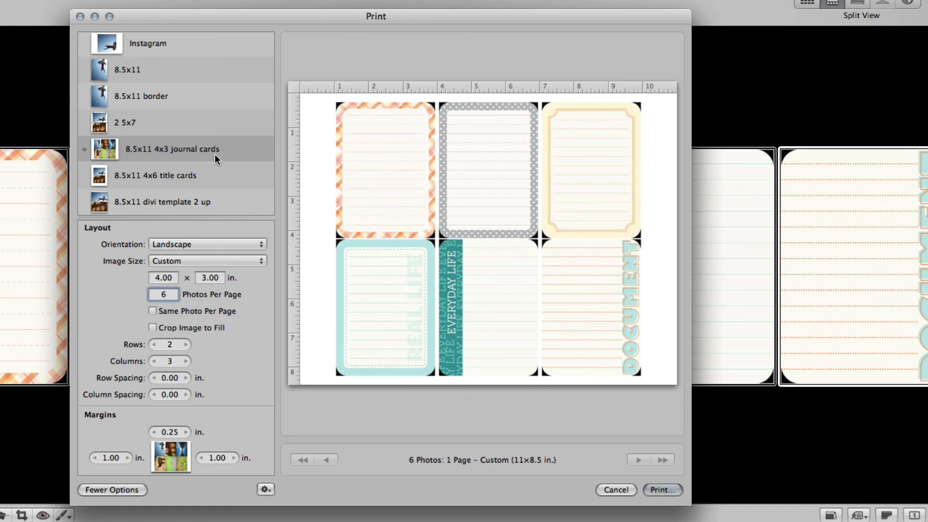
- Switch from the '8.5x11 4x6 title cards' preset to the '2 3x3 square' preset
click(193, 172)
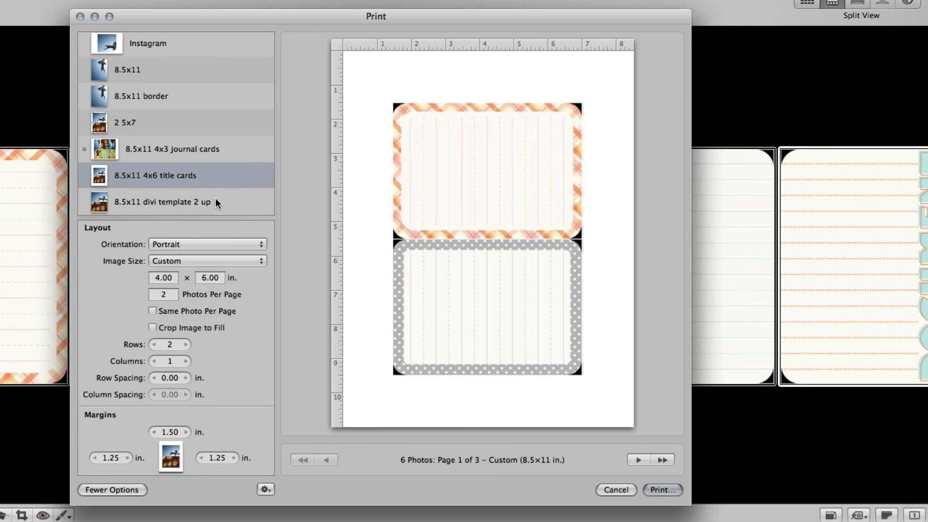
scroll(213, 139, up, 5)
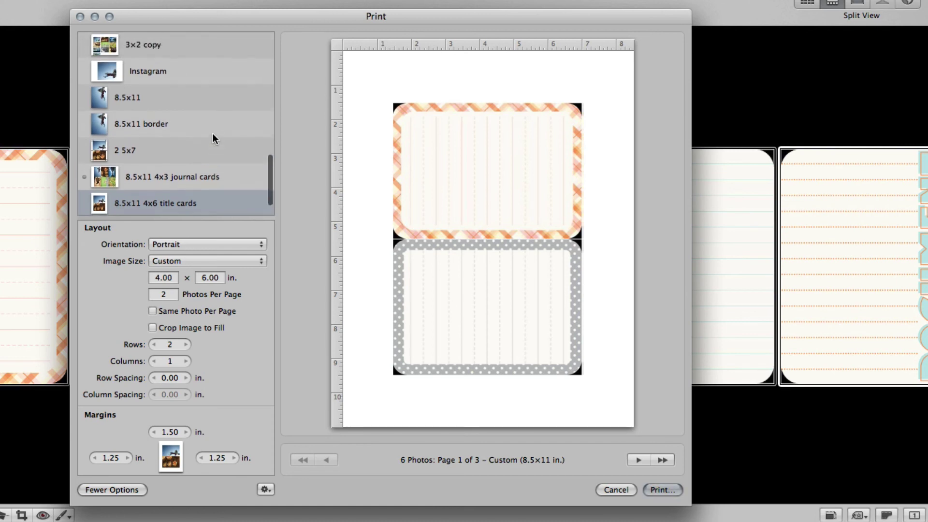
scroll(213, 139, up, 10)
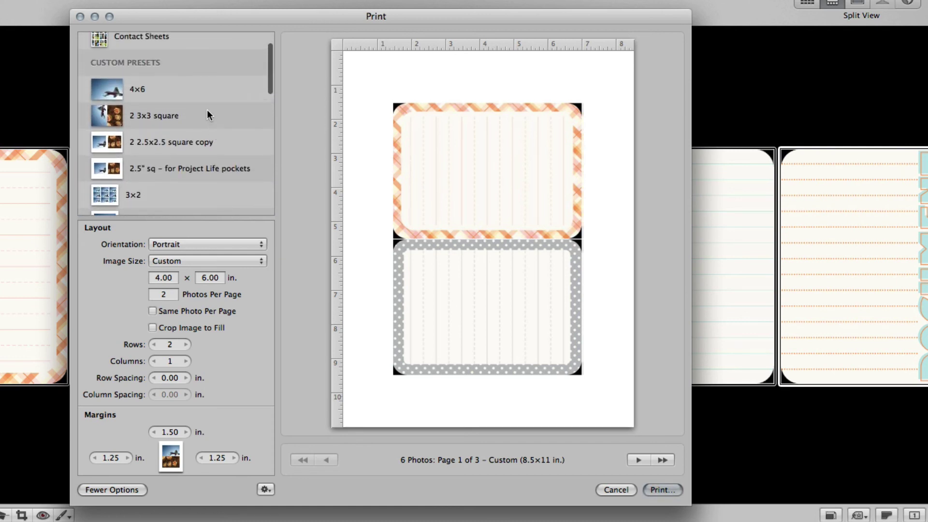
click(206, 115)
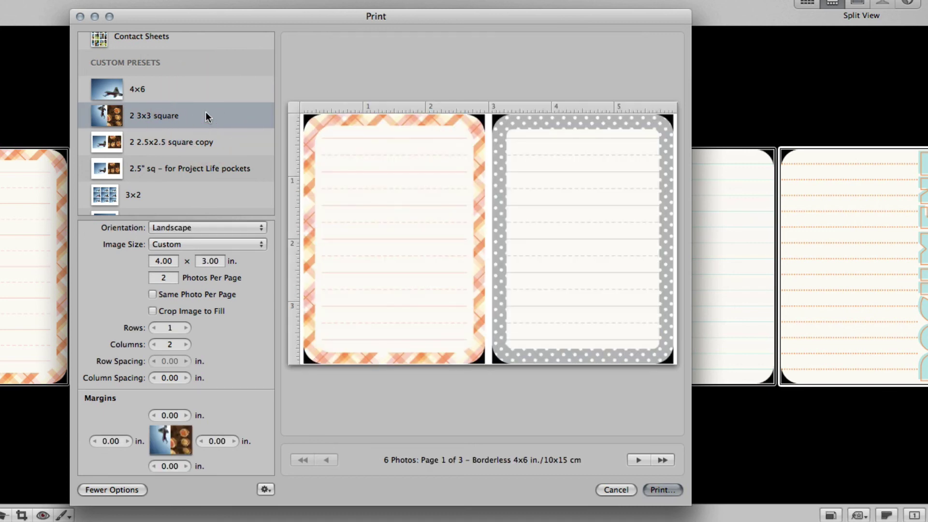
- Apply the '2 2.5x2.5 square copy' preset for two 2.50 x 2.50 in. cards per 4x6 page
scroll(205, 115, up, 2)
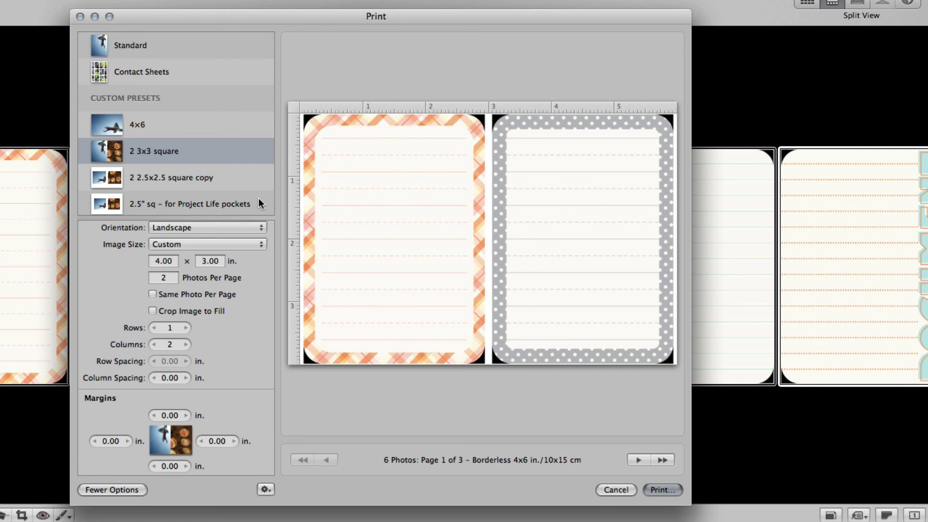
click(231, 182)
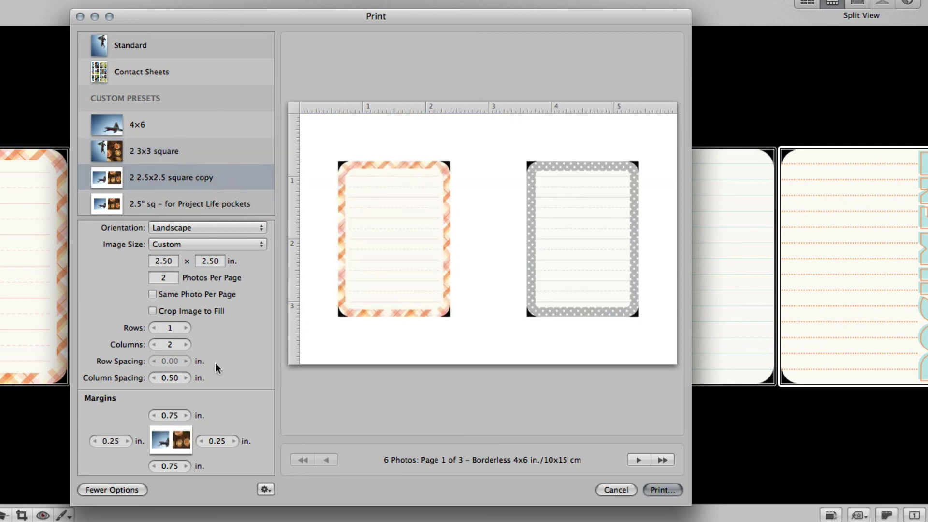